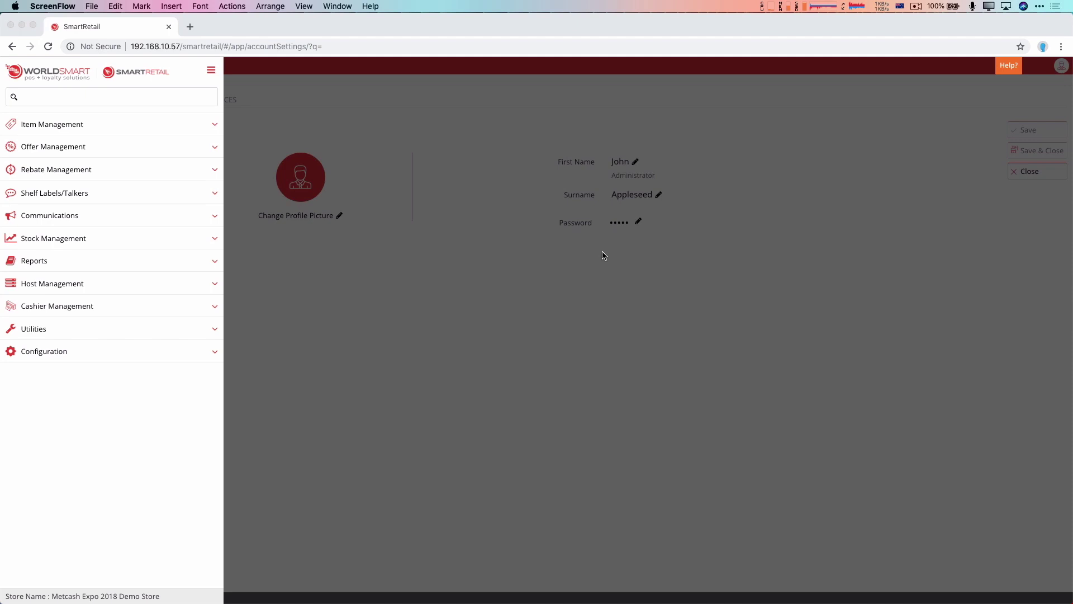
- Close the side menu and the Account Settings tab, then reopen Account Settings on Profile
left_click(709, 223)
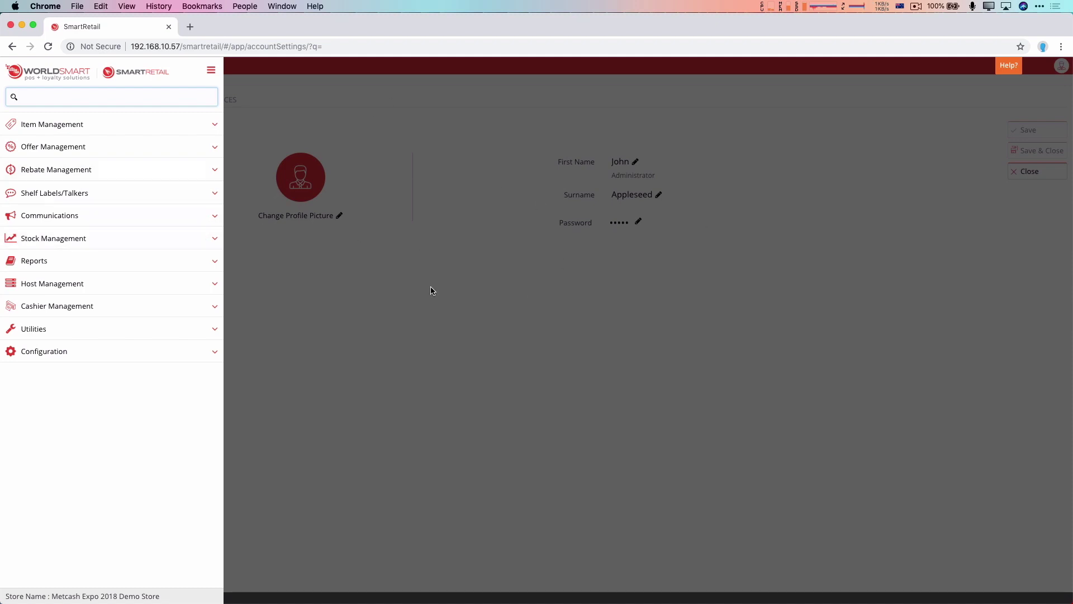
left_click(436, 156)
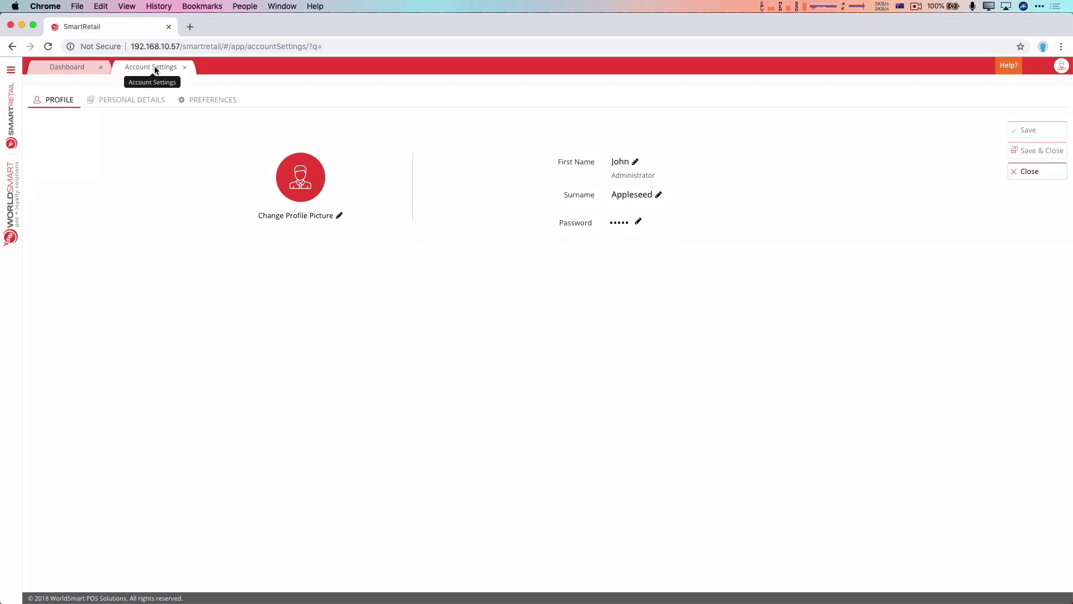
left_click(185, 67)
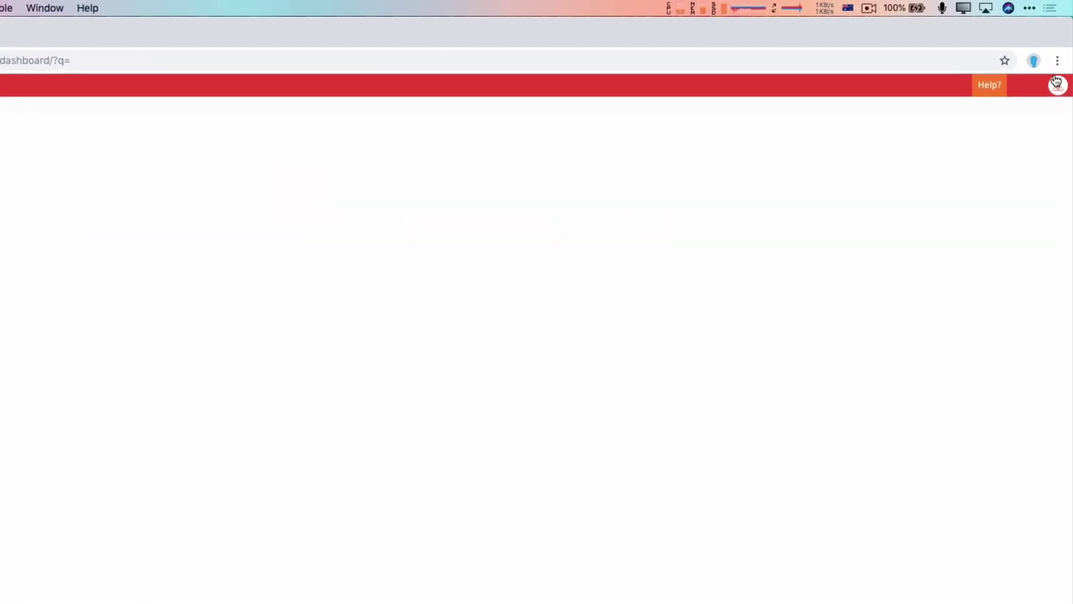
left_click(1060, 66)
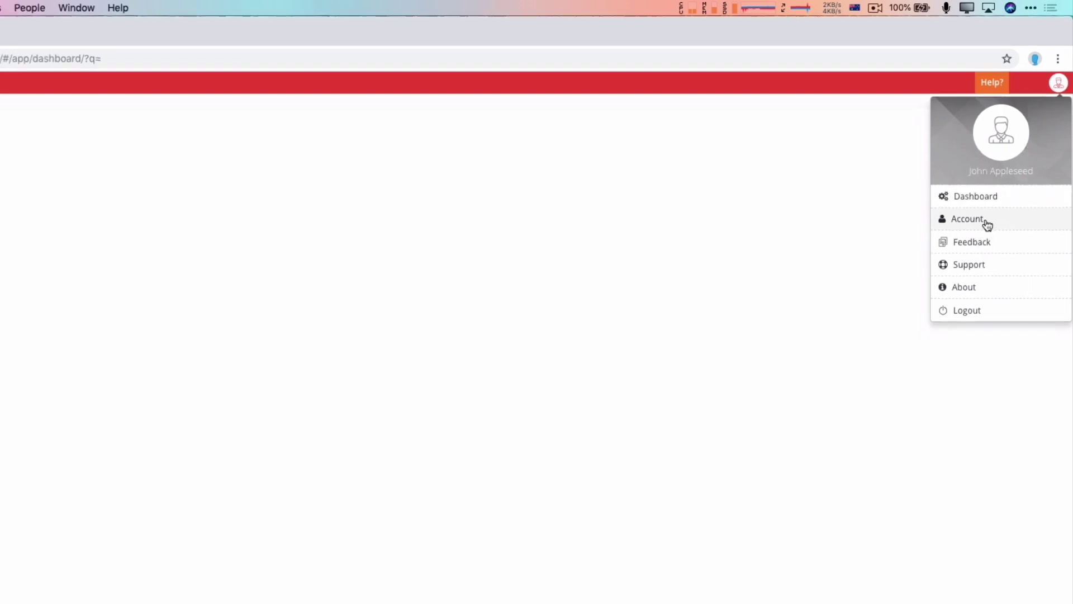
left_click(986, 223)
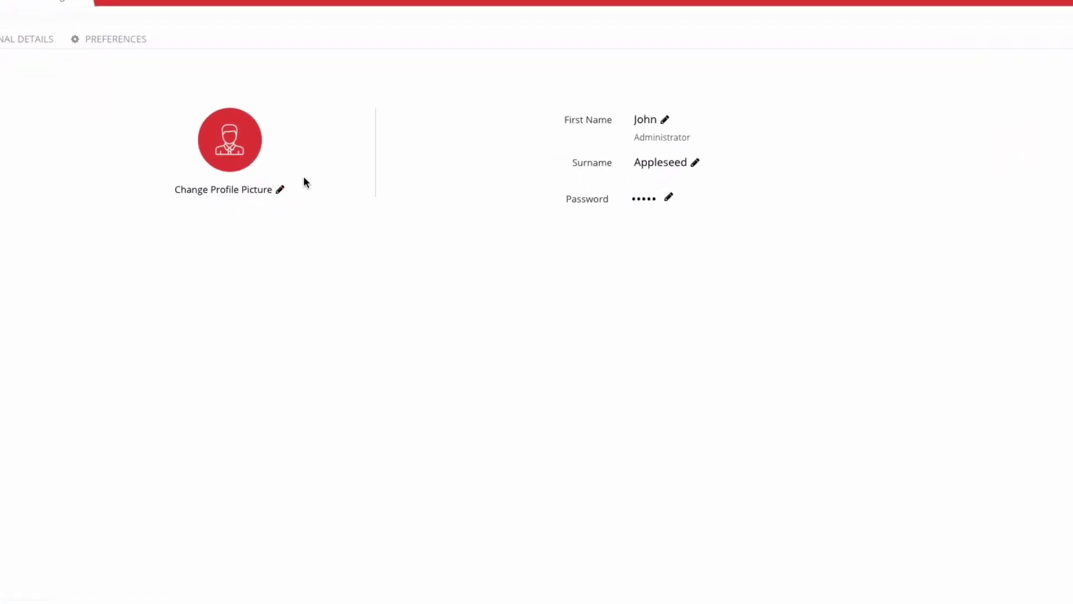
- Upload avatar.png, center it in the crop circle and save it as the profile picture
left_click(281, 192)
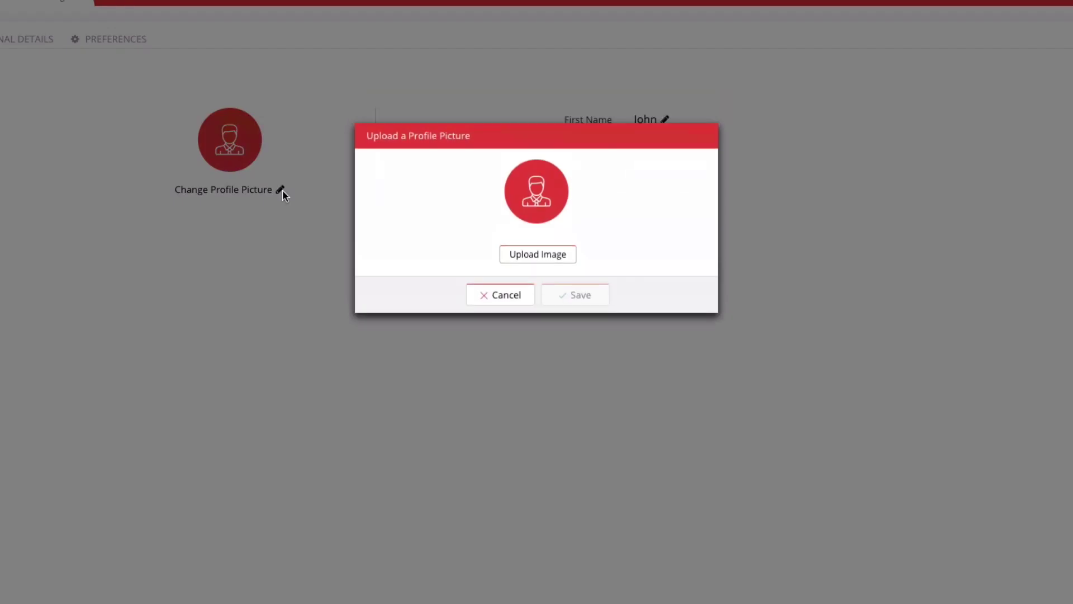
left_click(556, 254)
double_click(230, 38)
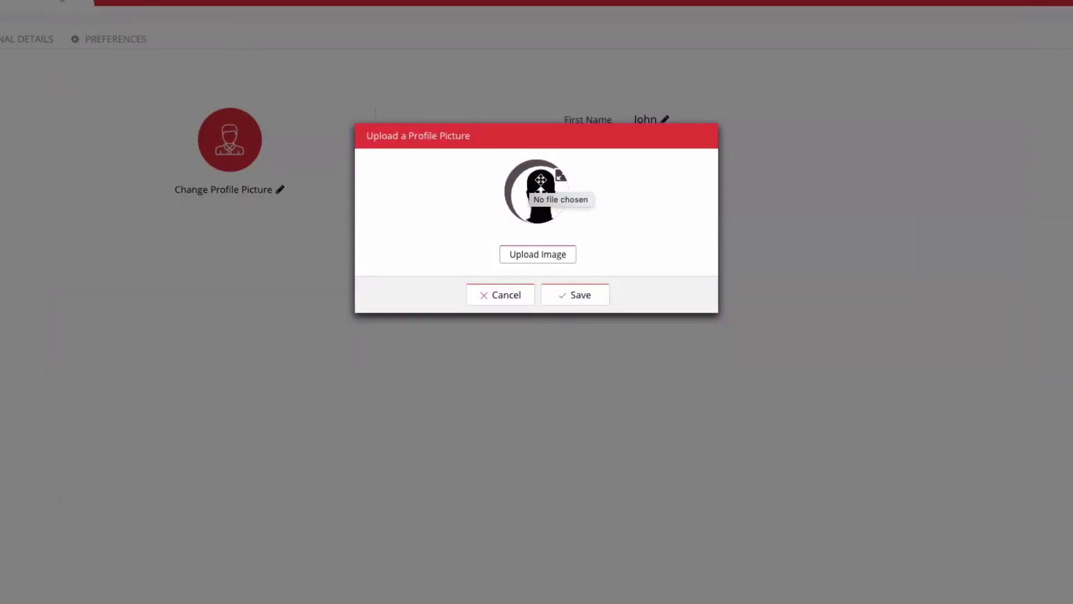
left_click_drag(530, 180, 538, 179)
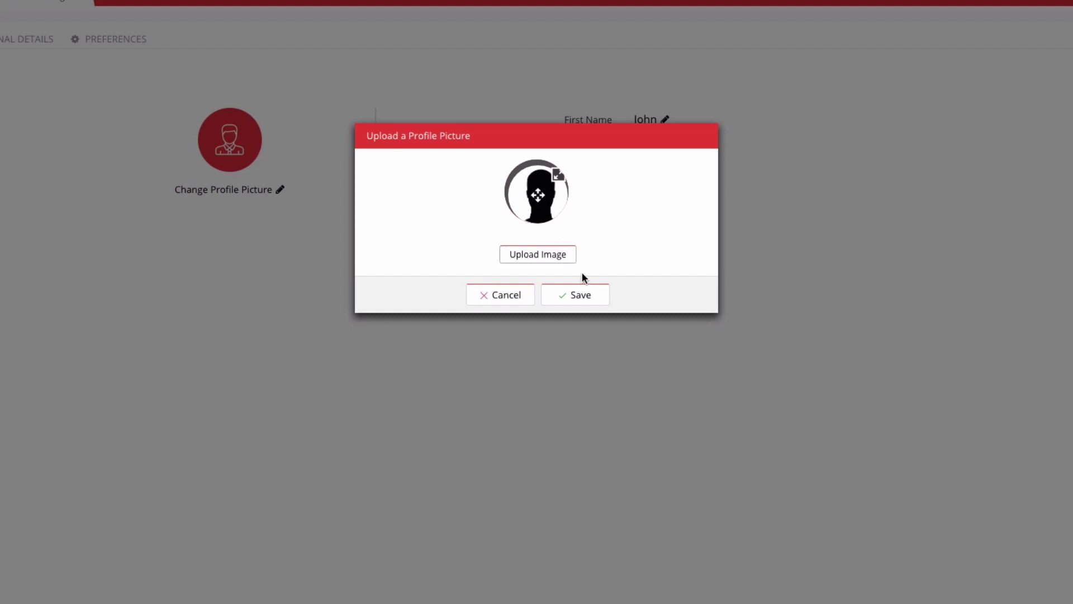
left_click(582, 292)
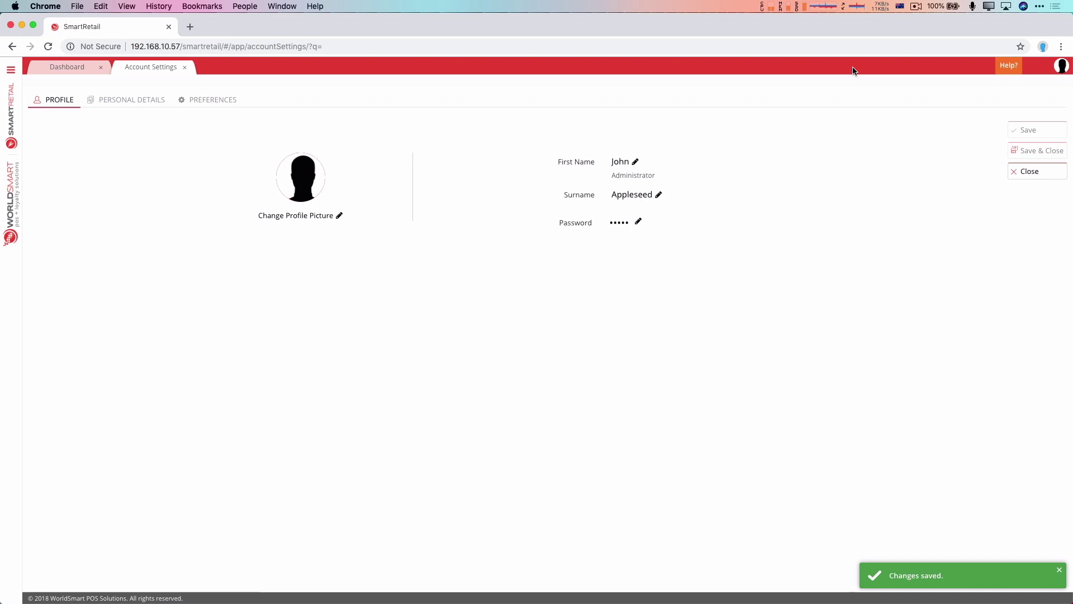
- Reopen the profile picture dialog and cancel without making changes
left_click(339, 216)
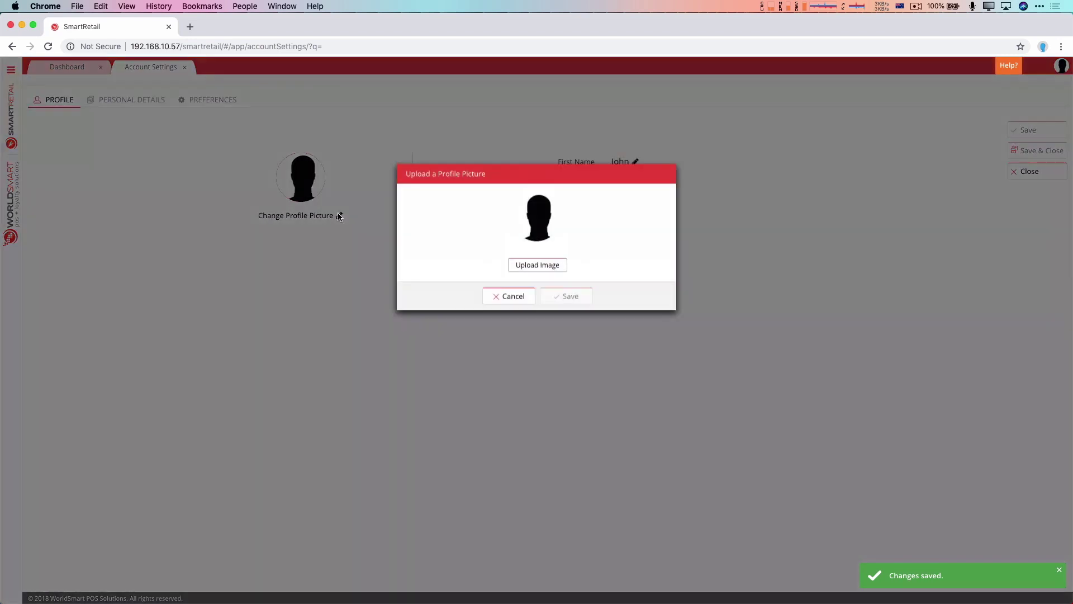
left_click(513, 293)
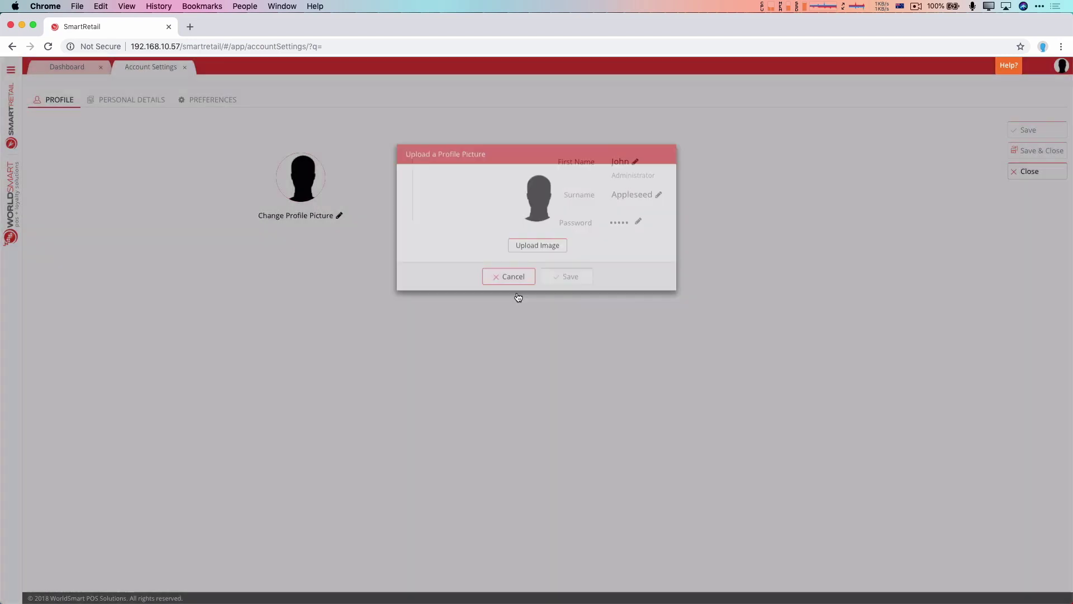
mouse_move(301, 203)
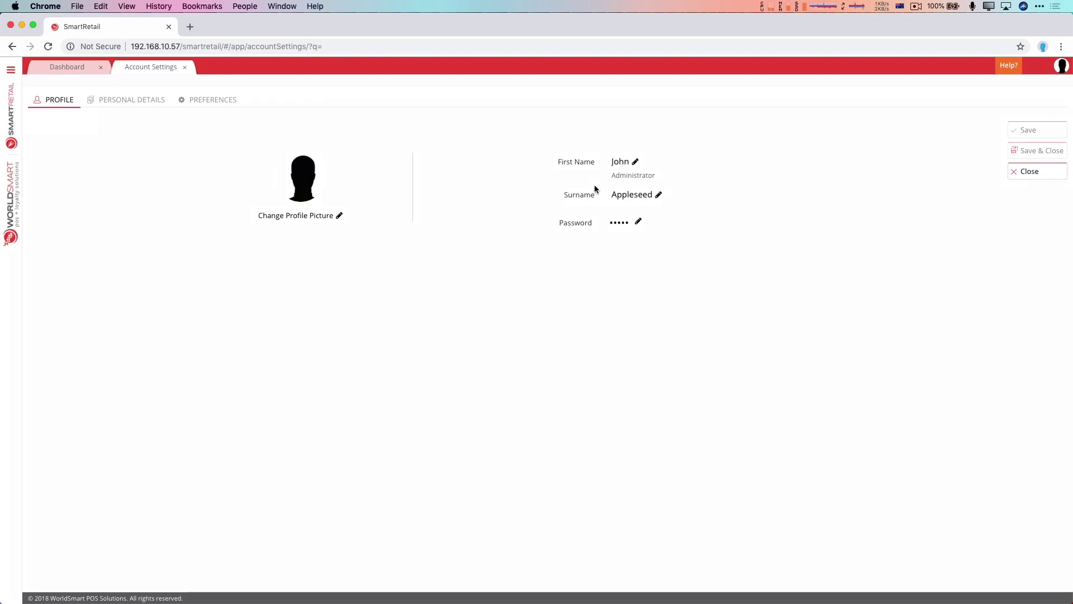
- On Personal Details, enter date of birth 11/06/1975 and the user's work email, then save
left_click(132, 100)
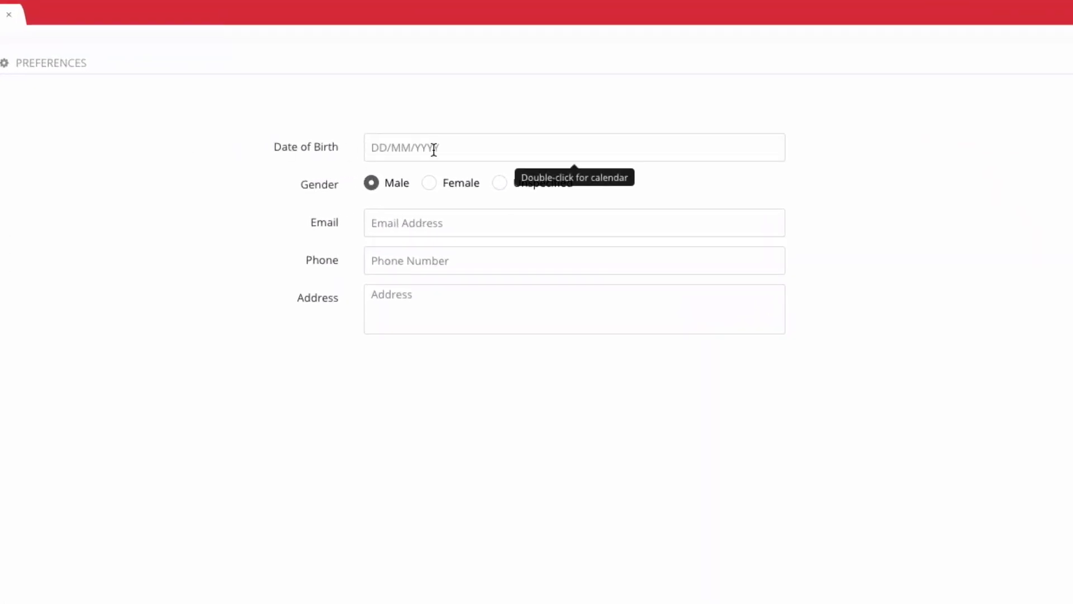
left_click(434, 148)
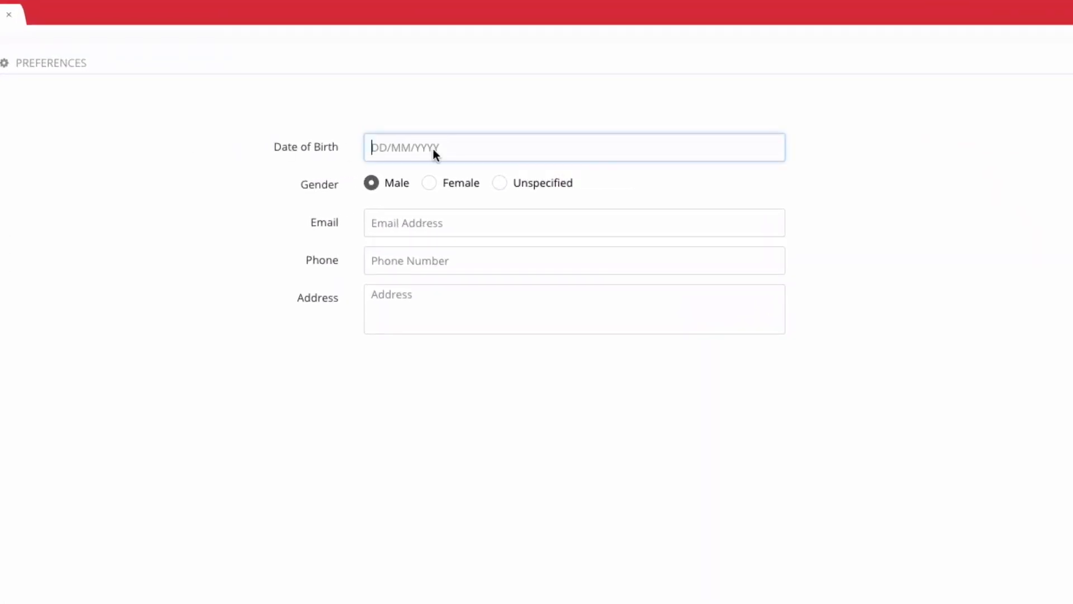
type("11/06/1975")
left_click(450, 224)
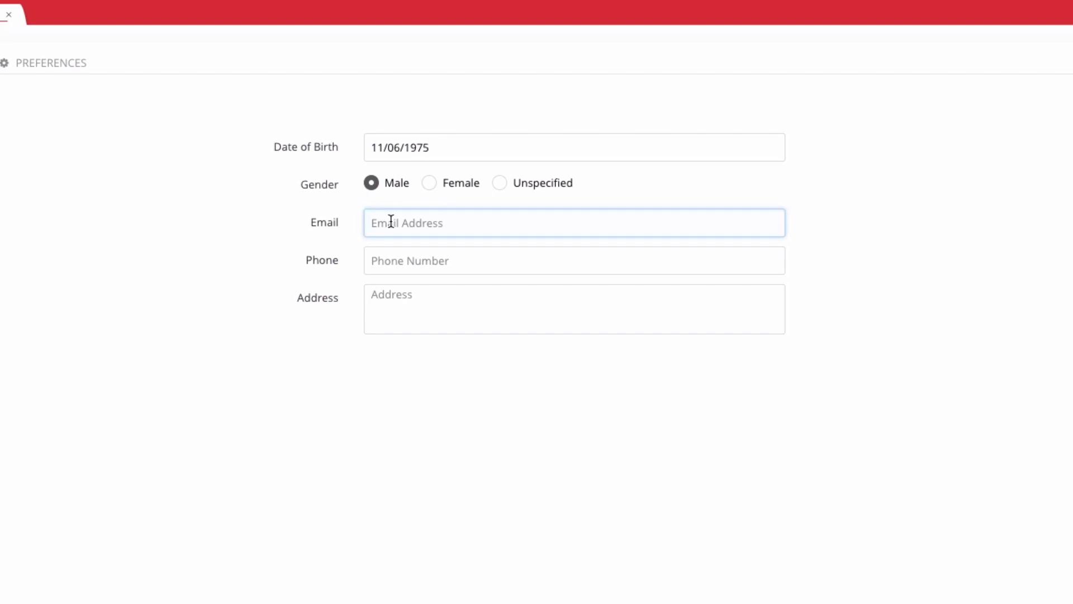
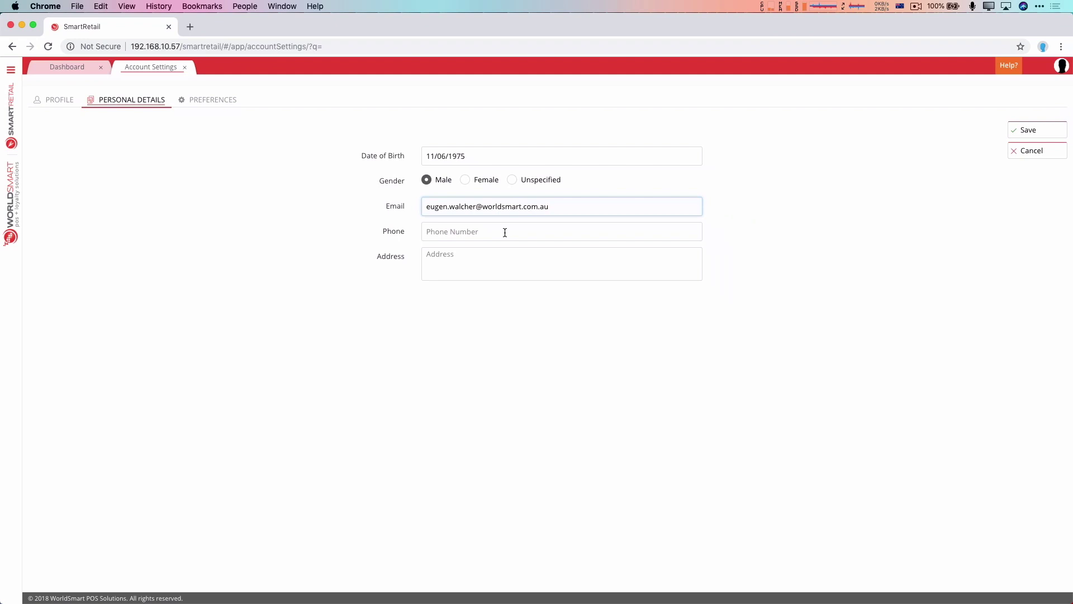
left_click(504, 233)
left_click(802, 213)
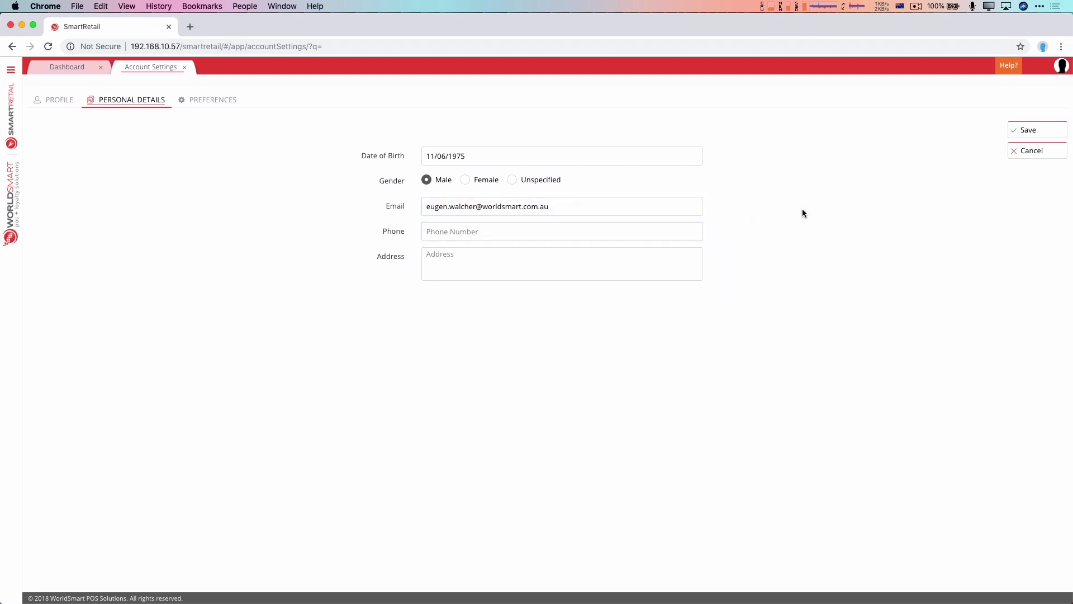
left_click(1041, 134)
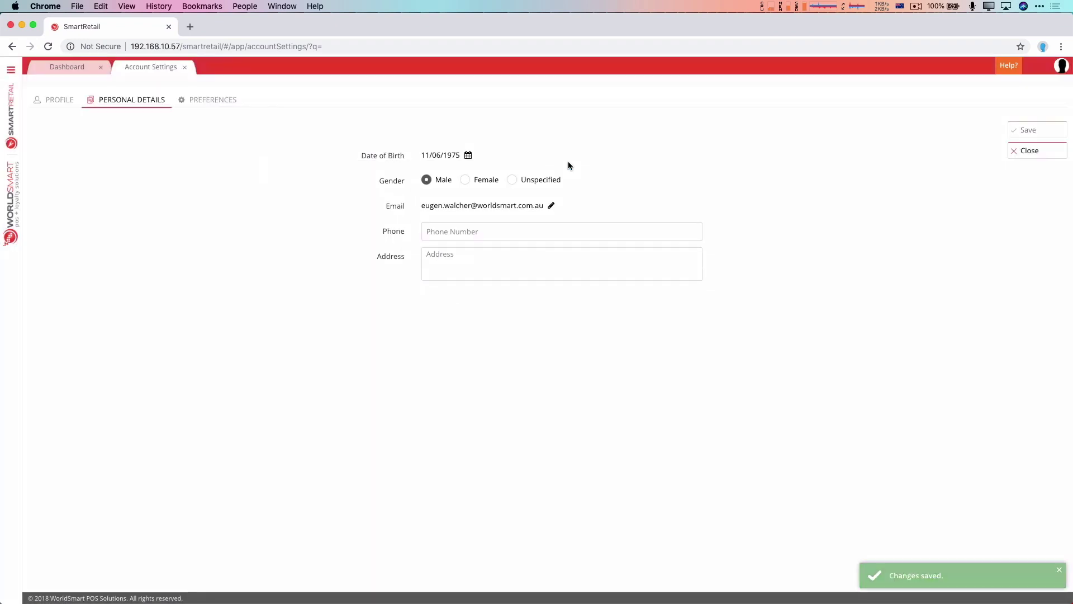
- Switch Account Settings to the Preferences tab showing the label and report printers
left_click(236, 101)
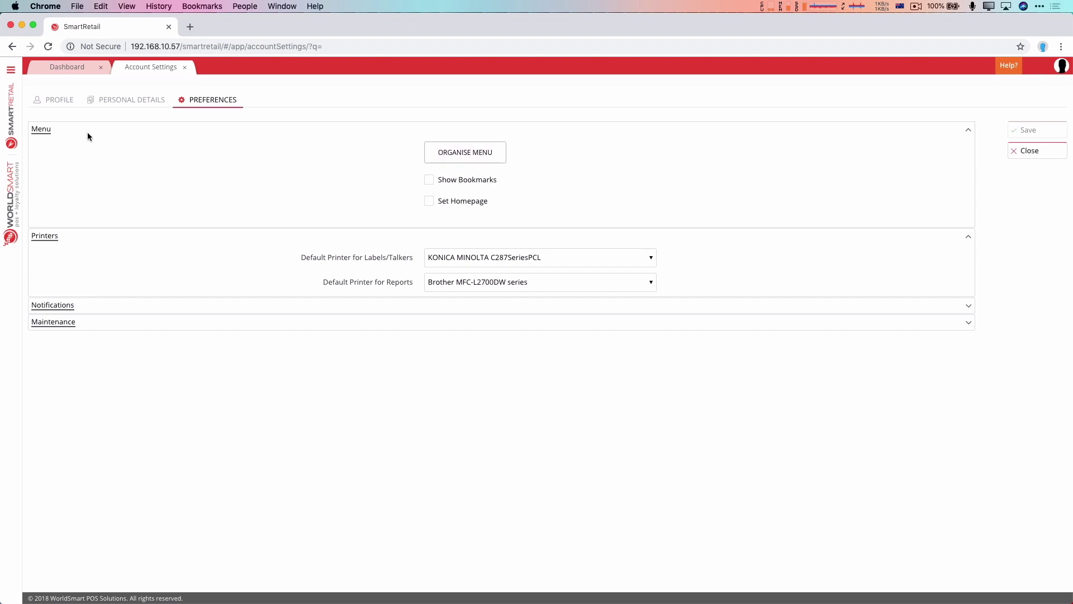
- Add Item Maintenance from Item Management to My Menu
left_click(12, 71)
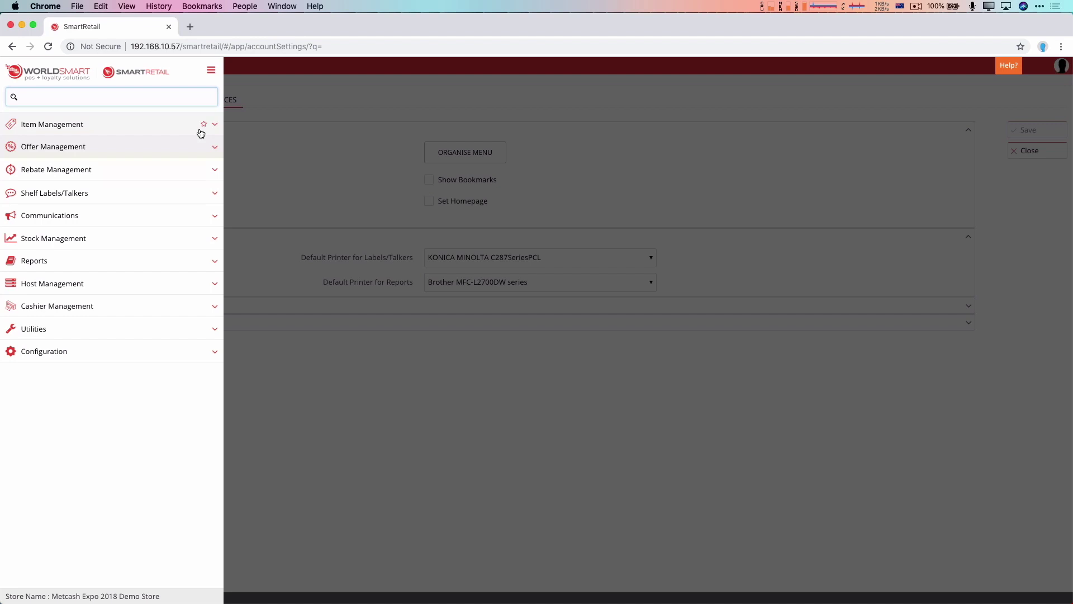
left_click(95, 125)
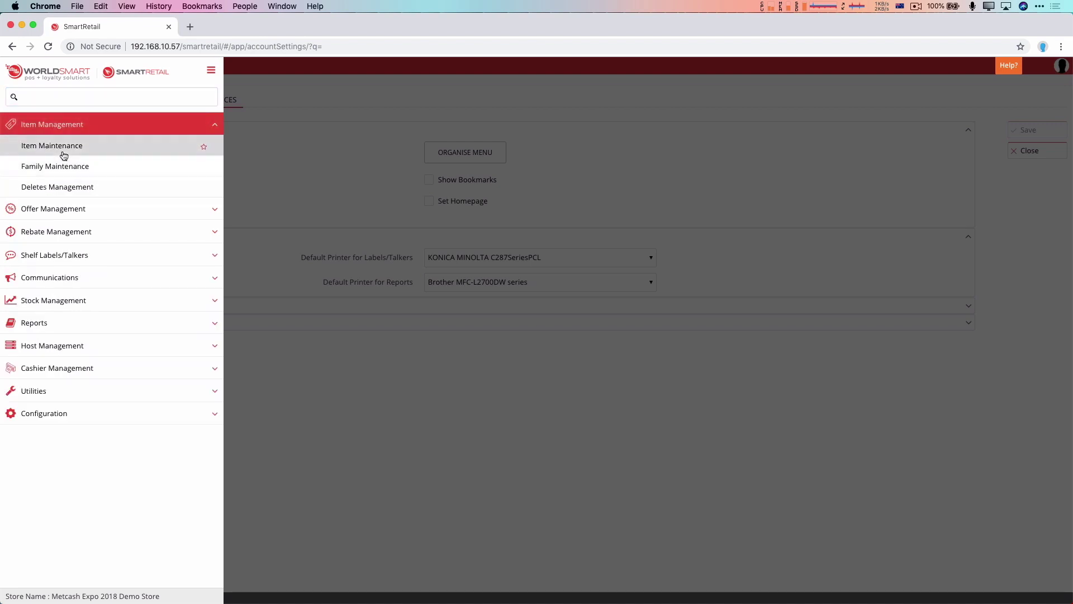
left_click(204, 147)
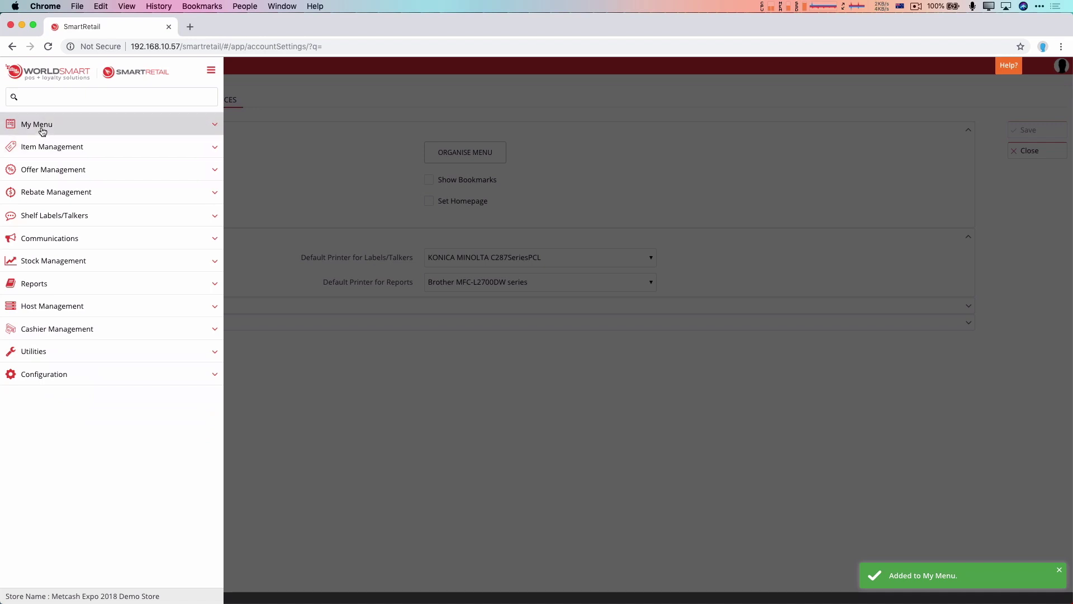
left_click(45, 126)
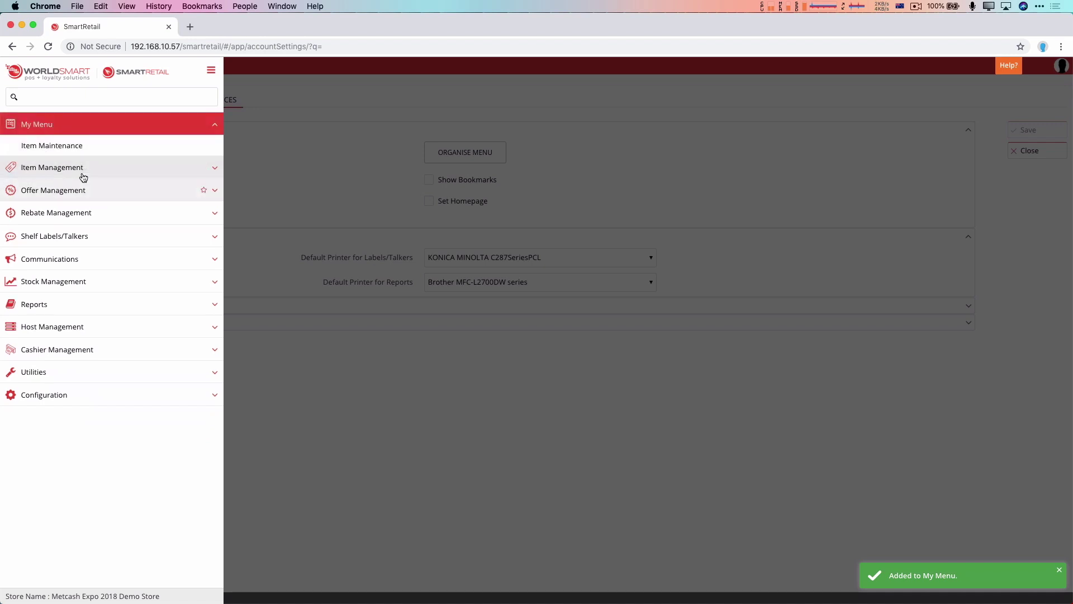
- Add Shelf Labels from Offer Management > Shelf Labels/Talkers to My Menu and check it
left_click(84, 191)
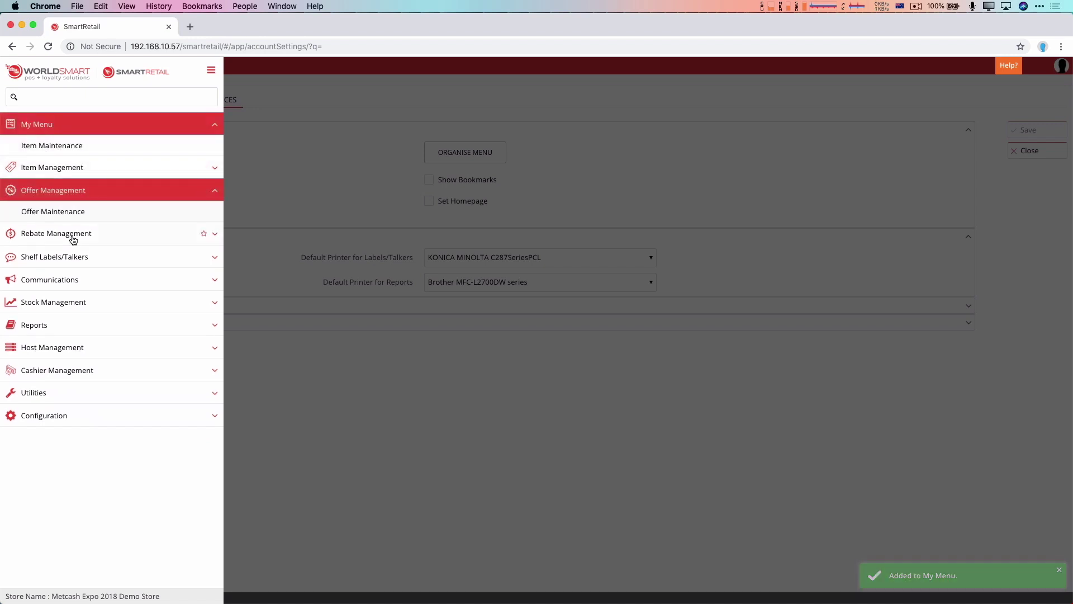
left_click(80, 260)
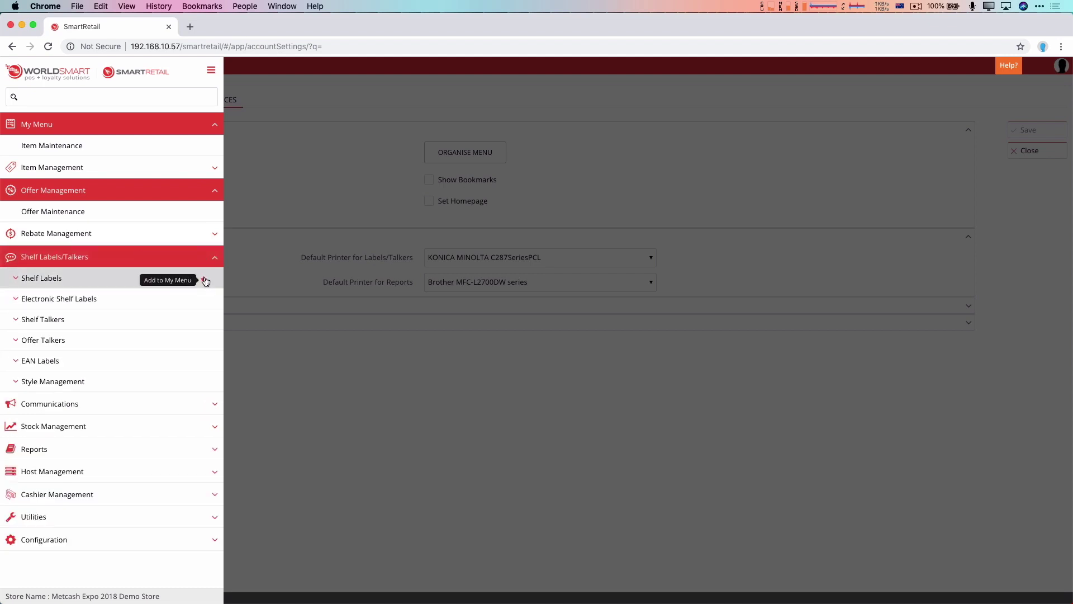
left_click(204, 282)
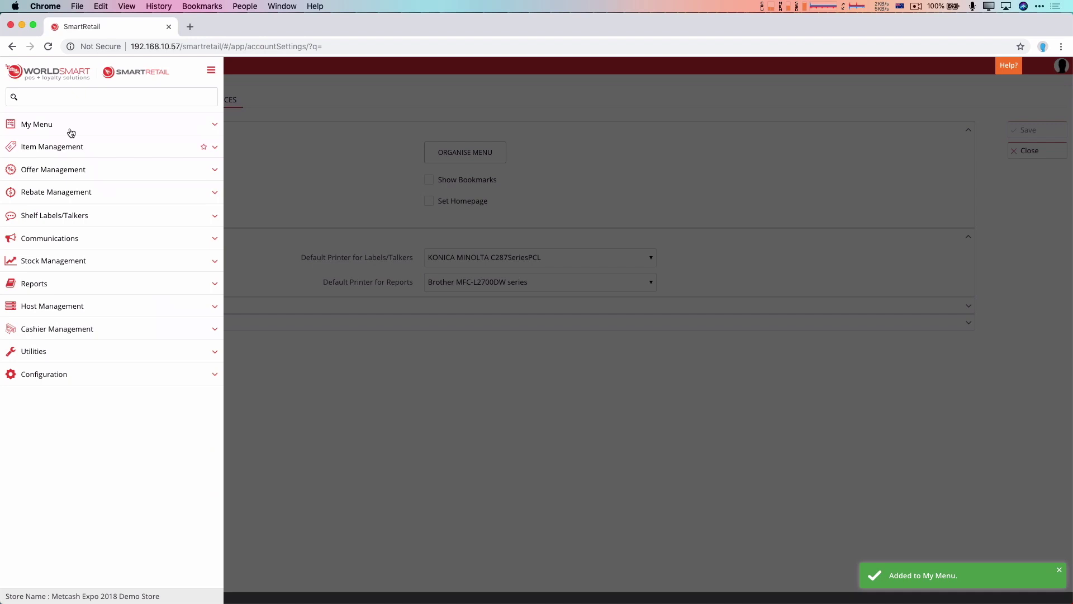
left_click(34, 123)
left_click(44, 168)
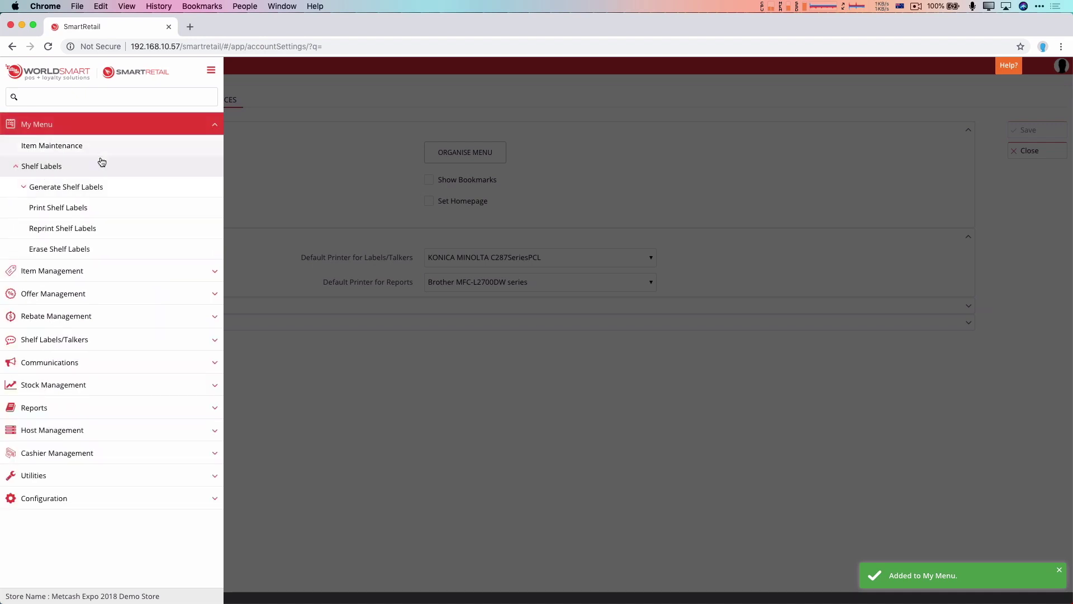
left_click(88, 187)
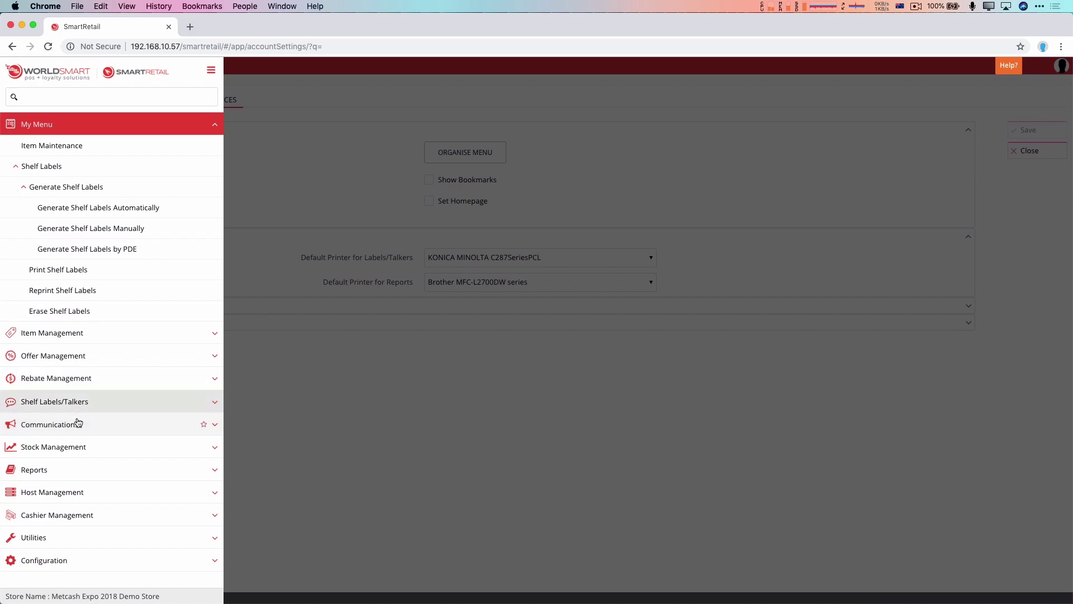
- Add Department Sales Report from Reports > Sales Reports to My Menu and close the sidebar
left_click(74, 470)
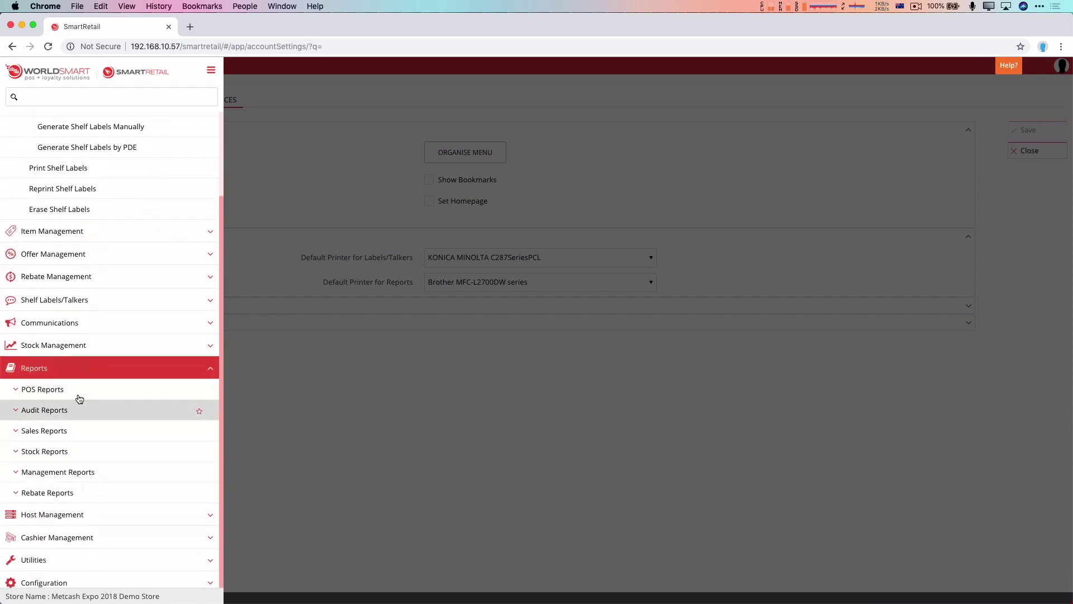
left_click(79, 431)
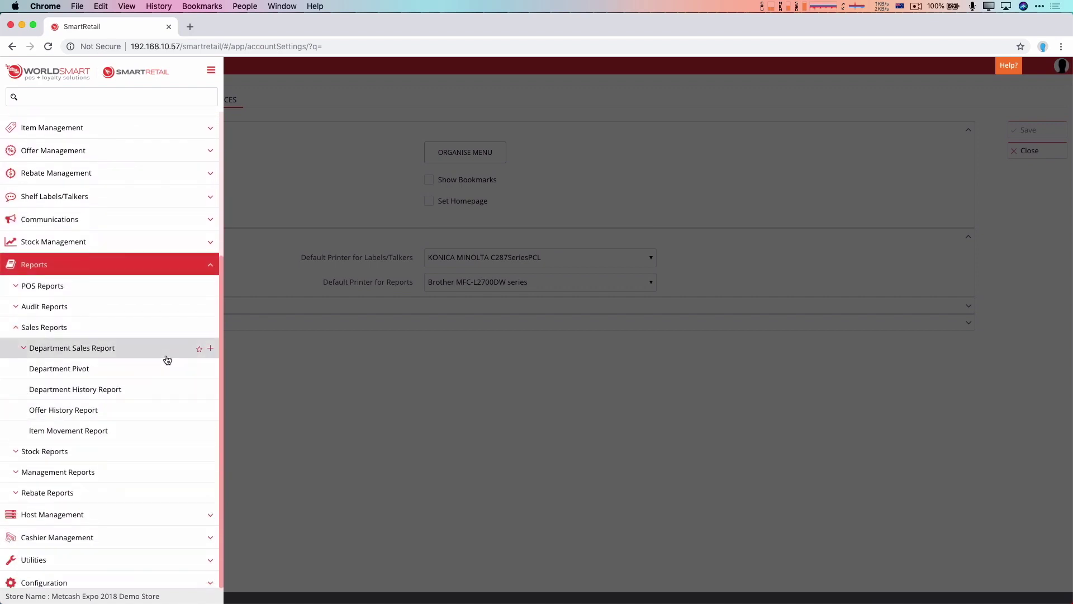
left_click(198, 351)
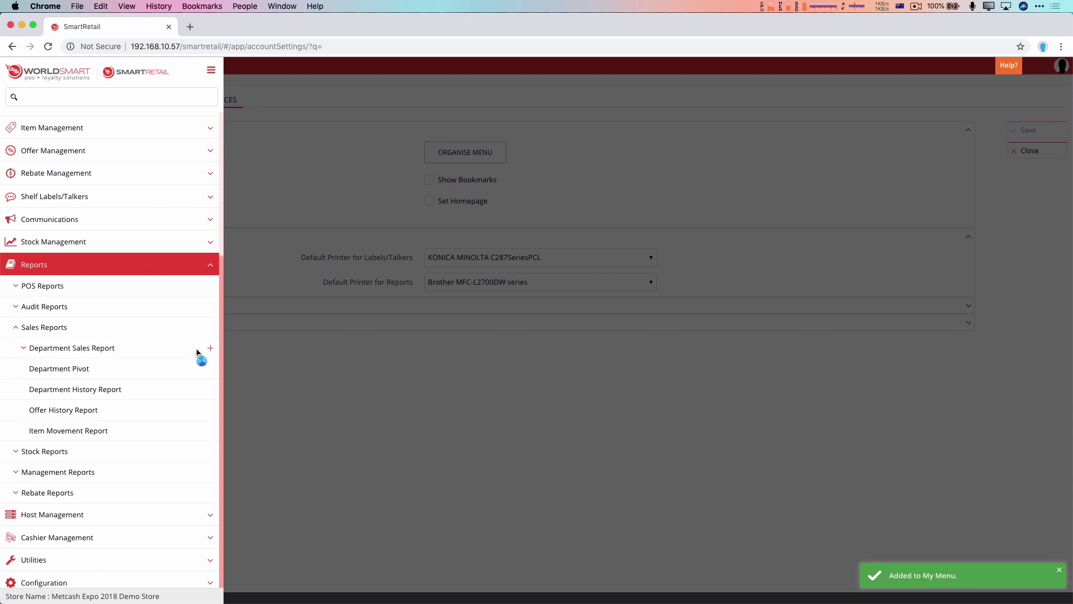
left_click(343, 365)
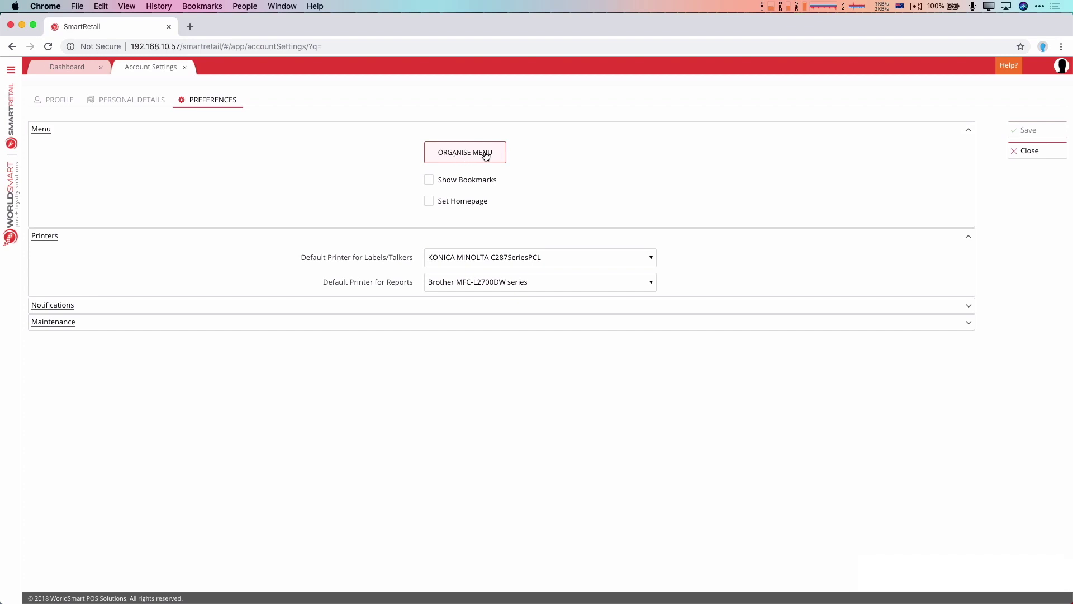
- In Organise Menu, move Department Sales Report to the top of My Menu and save
left_click(486, 156)
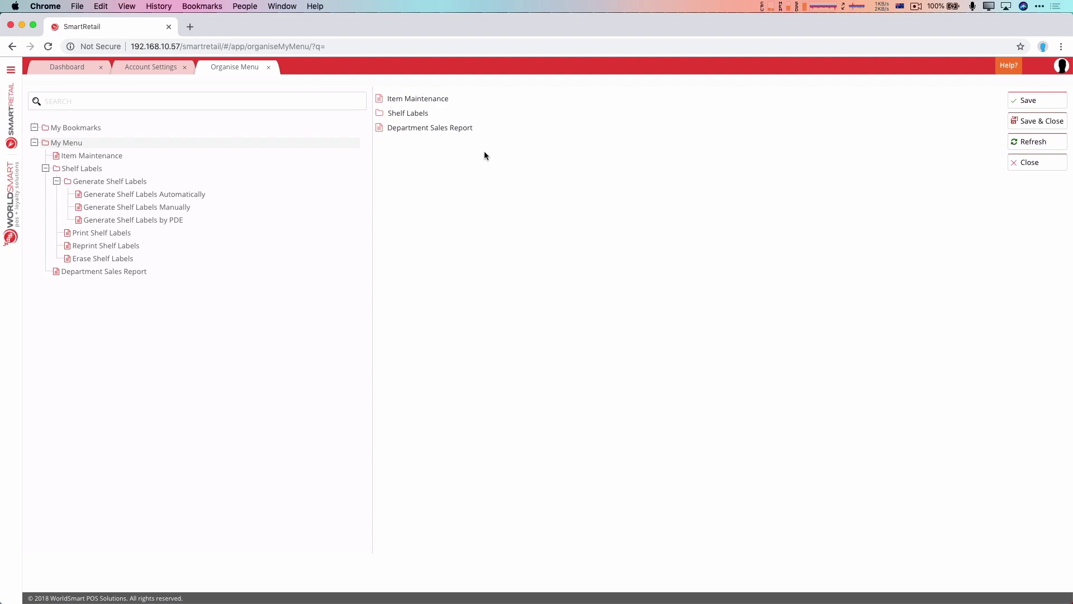
left_click_drag(430, 127, 88, 222)
left_click(11, 70)
left_click(35, 123)
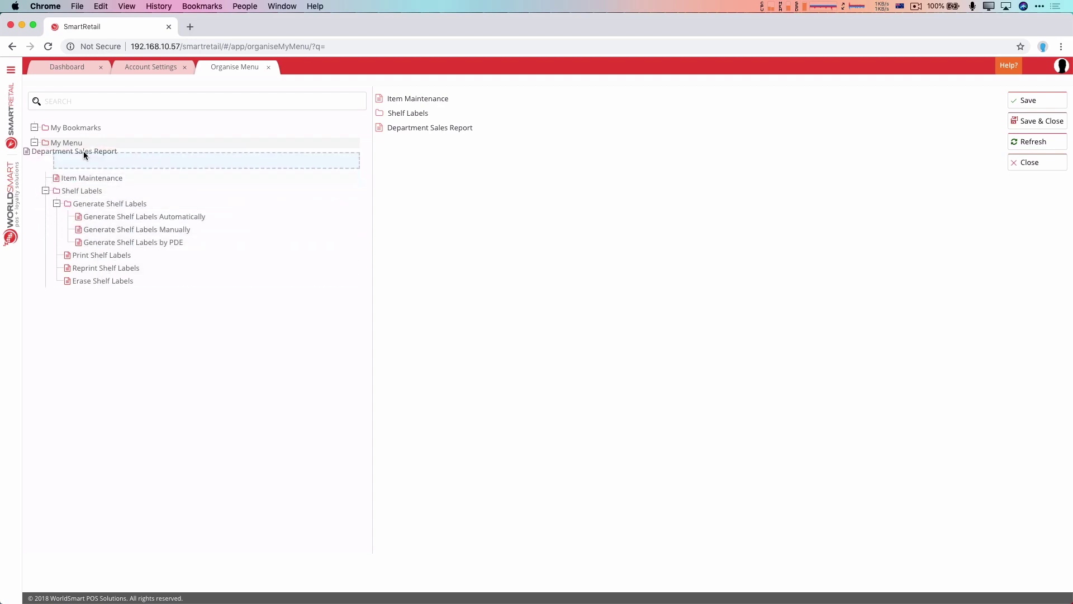
left_click_drag(84, 155, 83, 157)
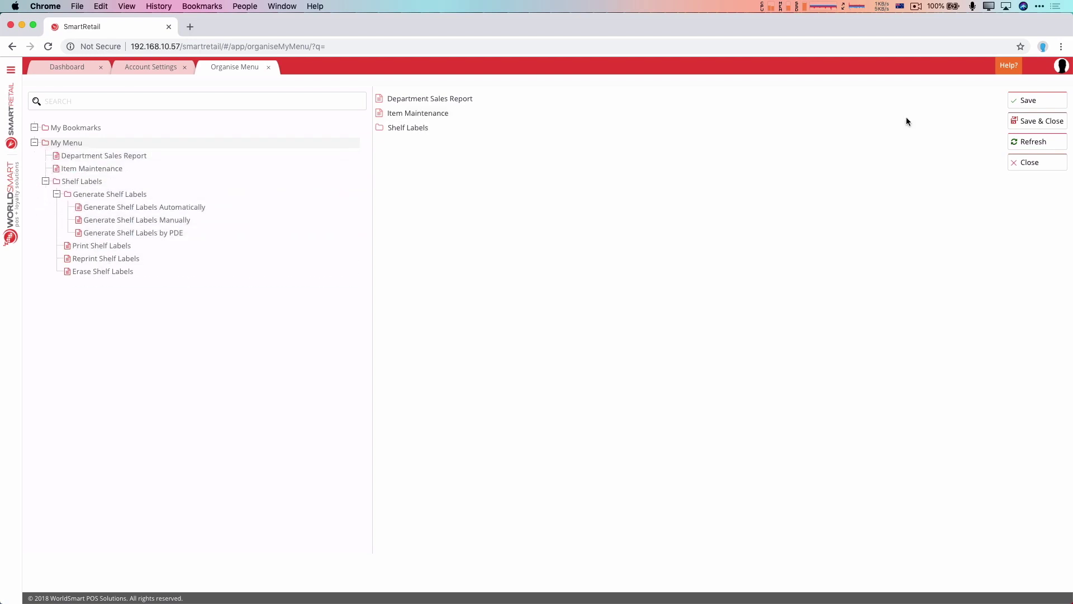
left_click(1032, 101)
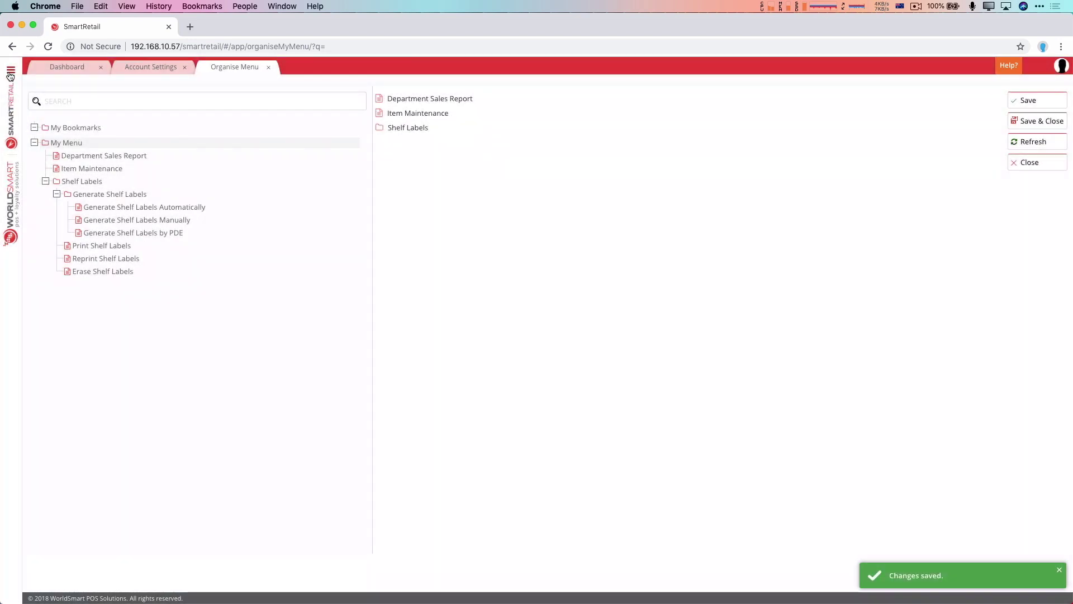
- Check the new My Menu order in the navigation side menu
left_click(10, 70)
left_click(87, 125)
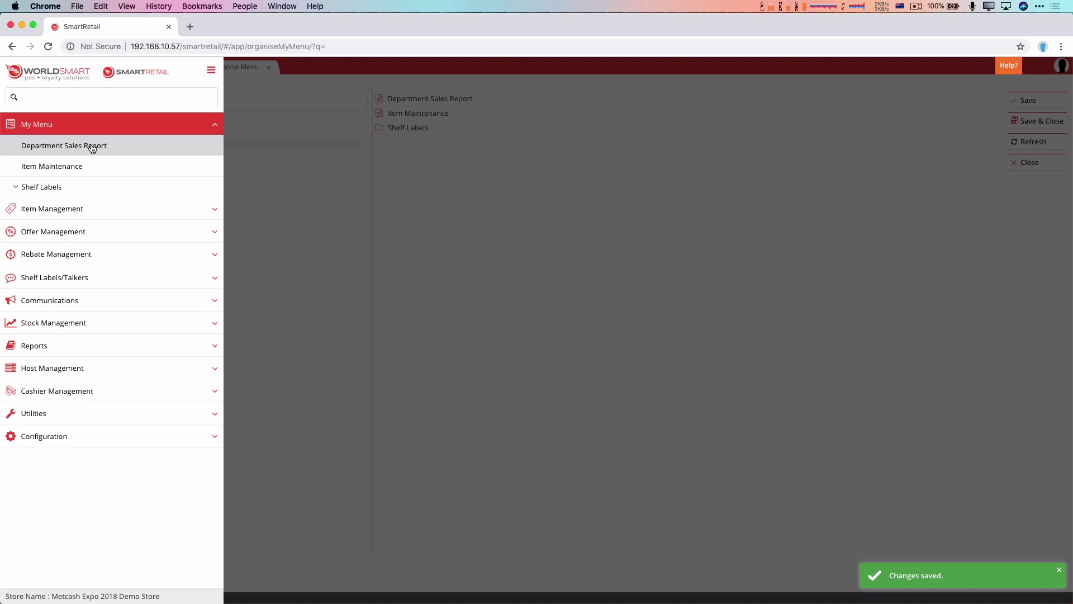
left_click(483, 184)
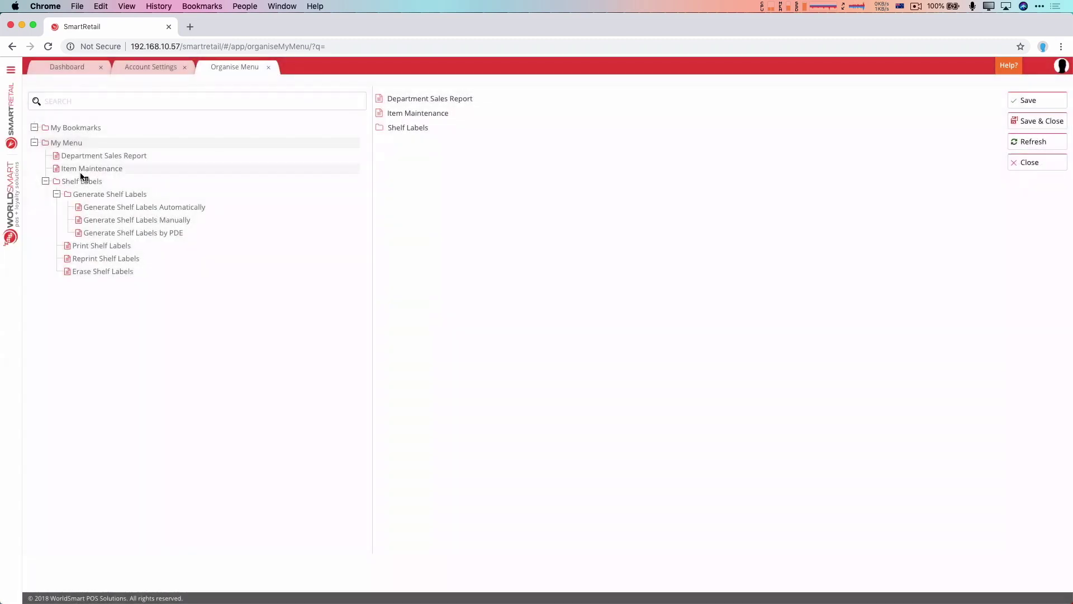
- Rename Department Sales Report to Department Report and save the menu
right_click(107, 158)
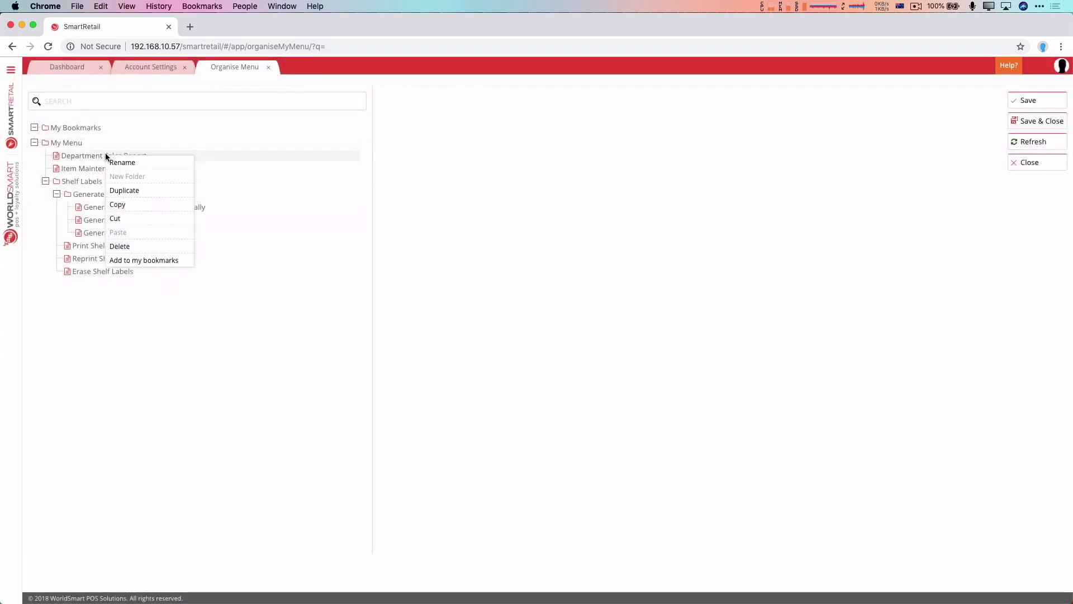
left_click(133, 165)
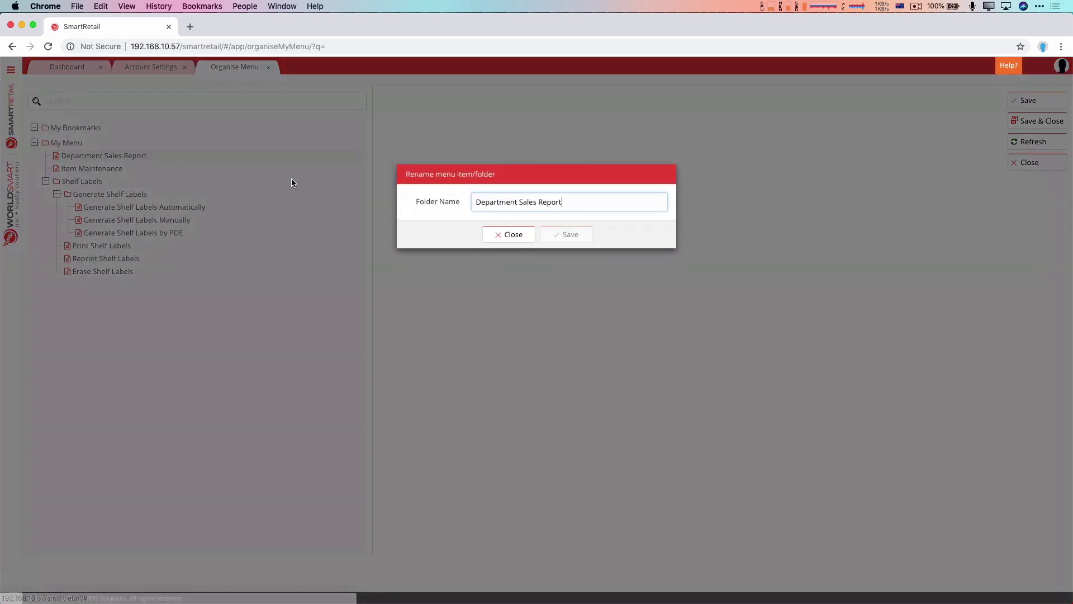
left_click_drag(520, 201, 601, 204)
key("super+a")
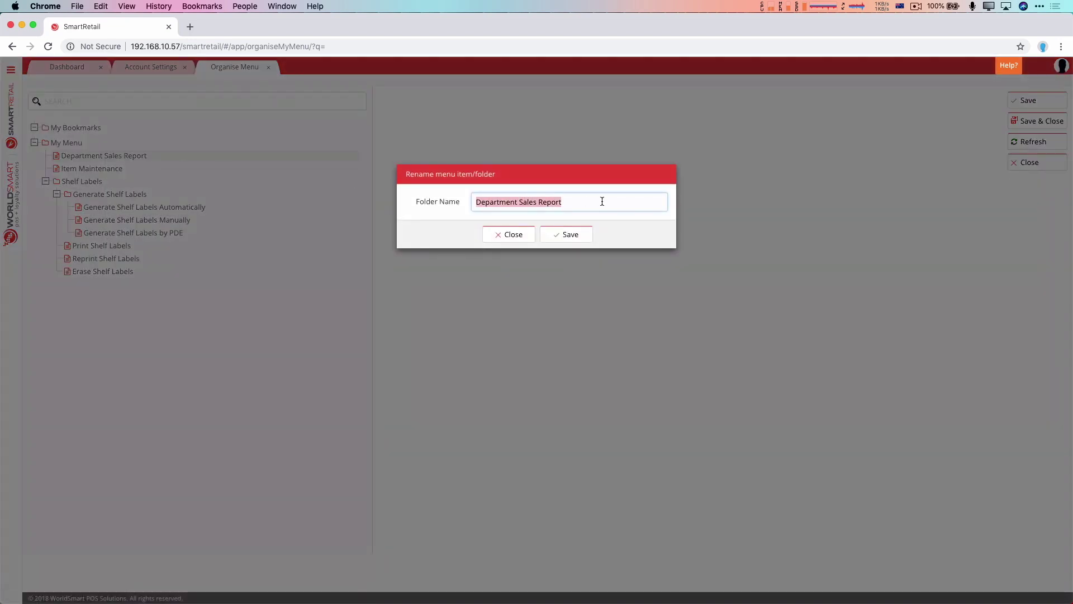
type("Re")
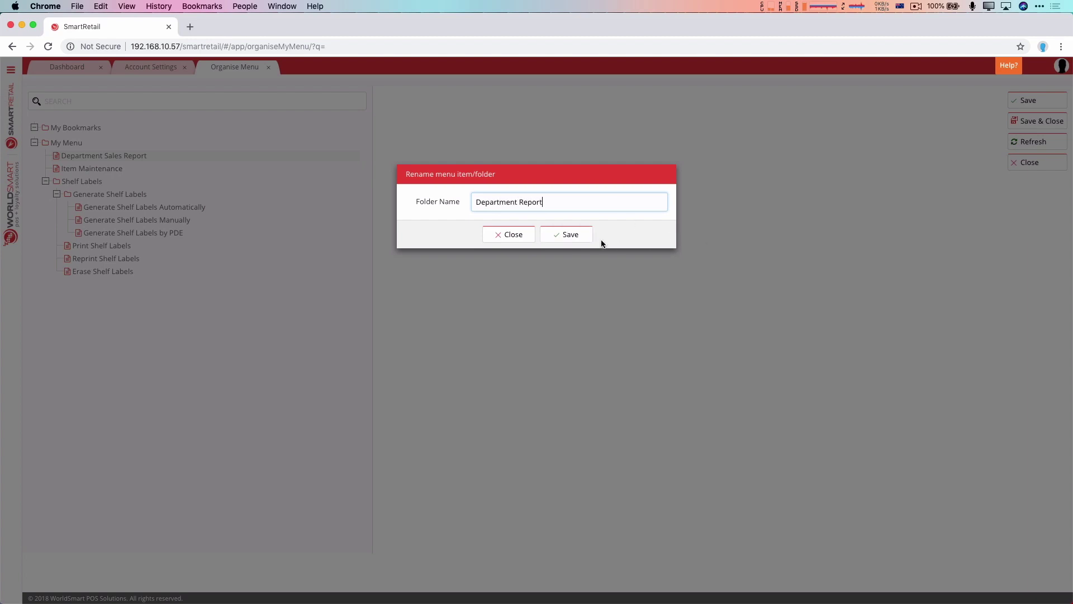
left_click(576, 234)
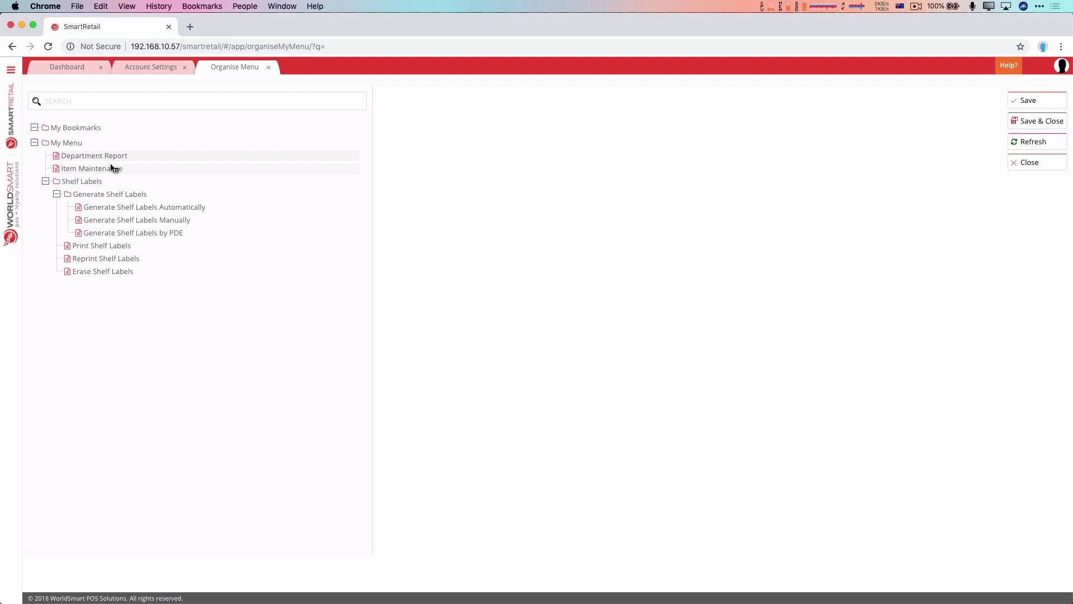
left_click(1025, 101)
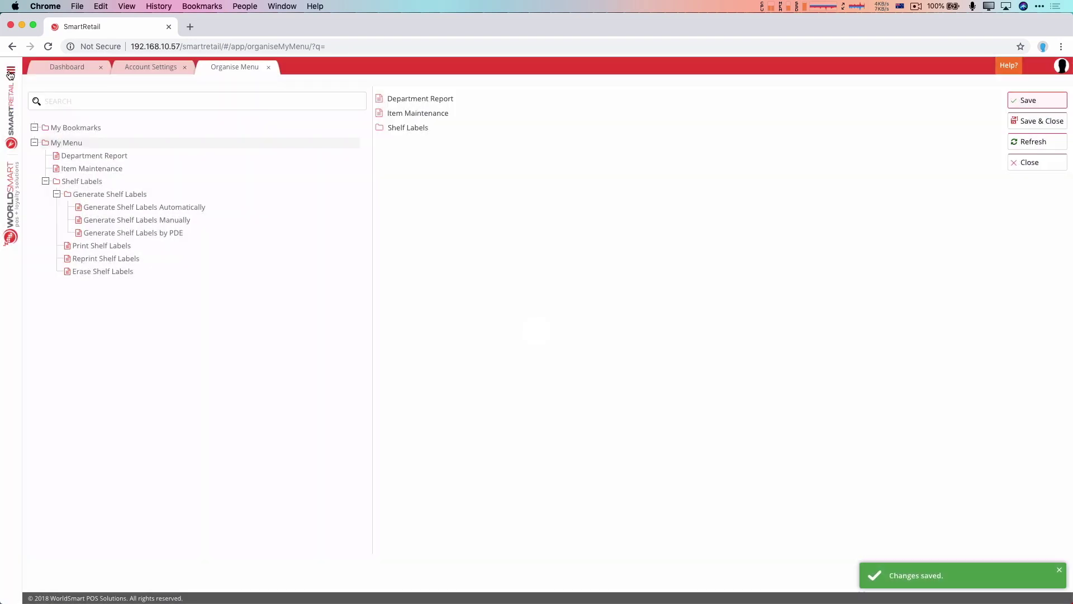
- Confirm Department Report appears under My Menu in the side menu
left_click(11, 70)
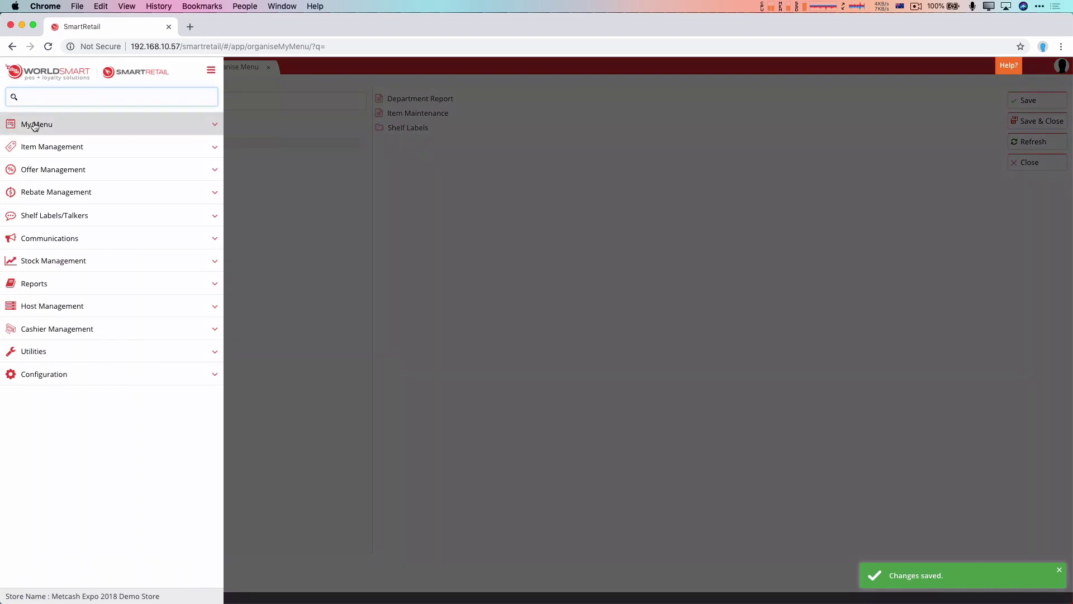
left_click(34, 124)
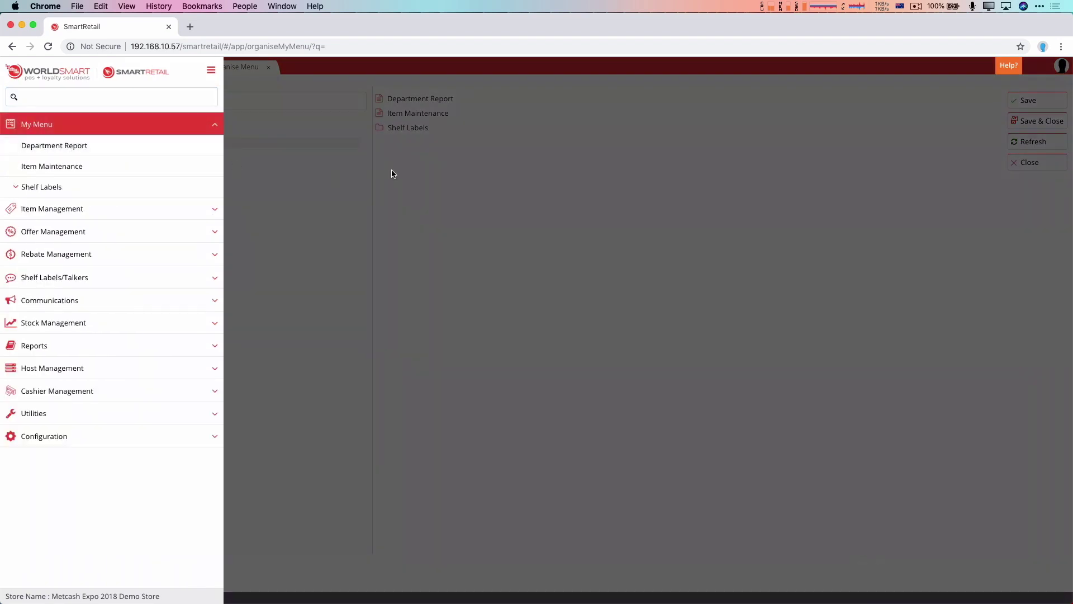
left_click(390, 170)
- Create a new folder named Daily in My Menu
right_click(72, 145)
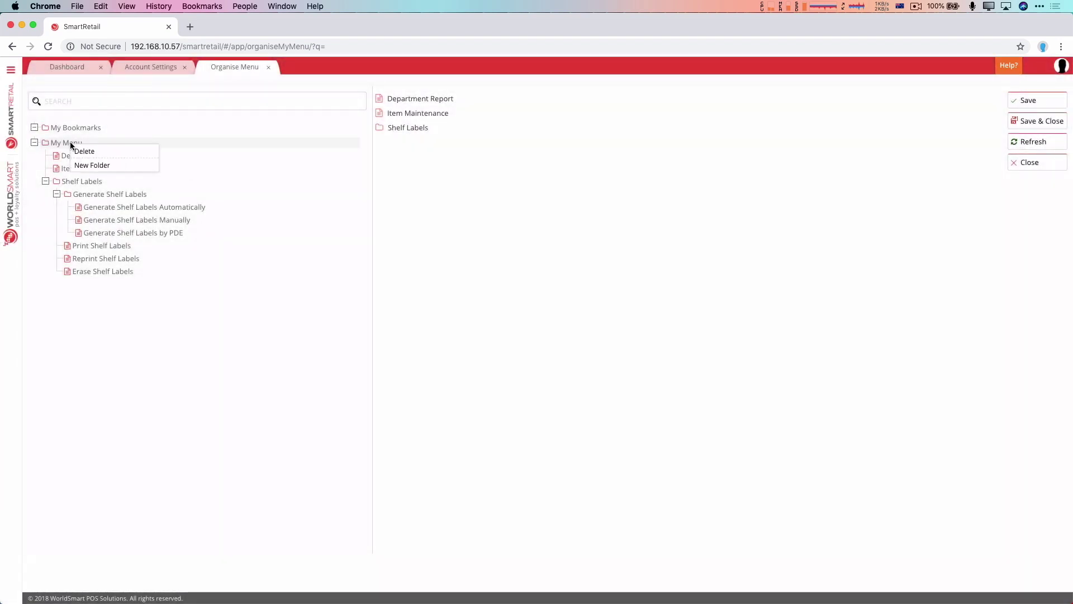
left_click(95, 166)
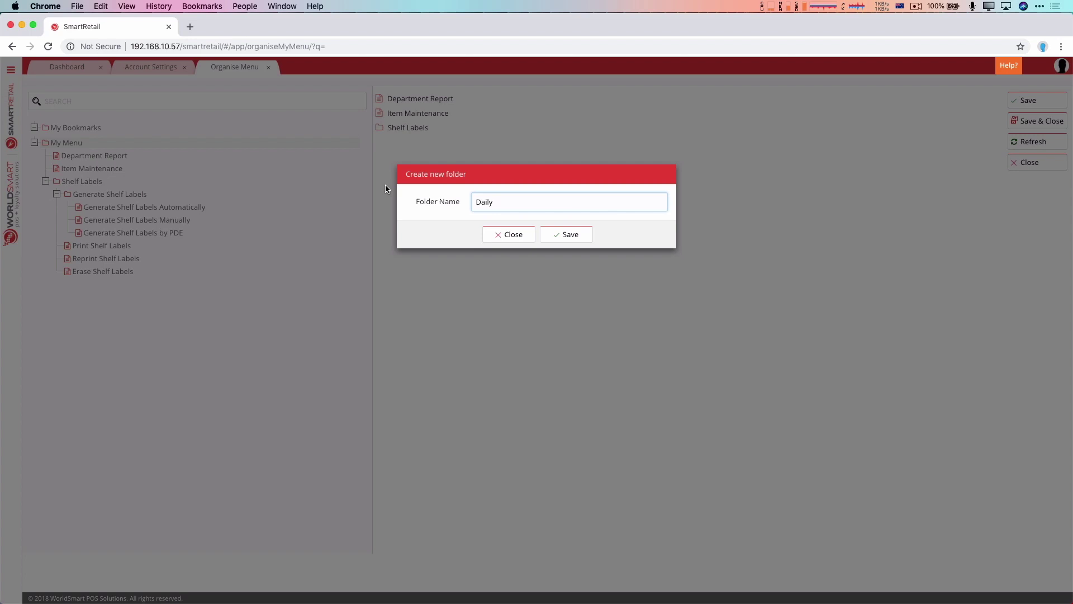
left_click(554, 235)
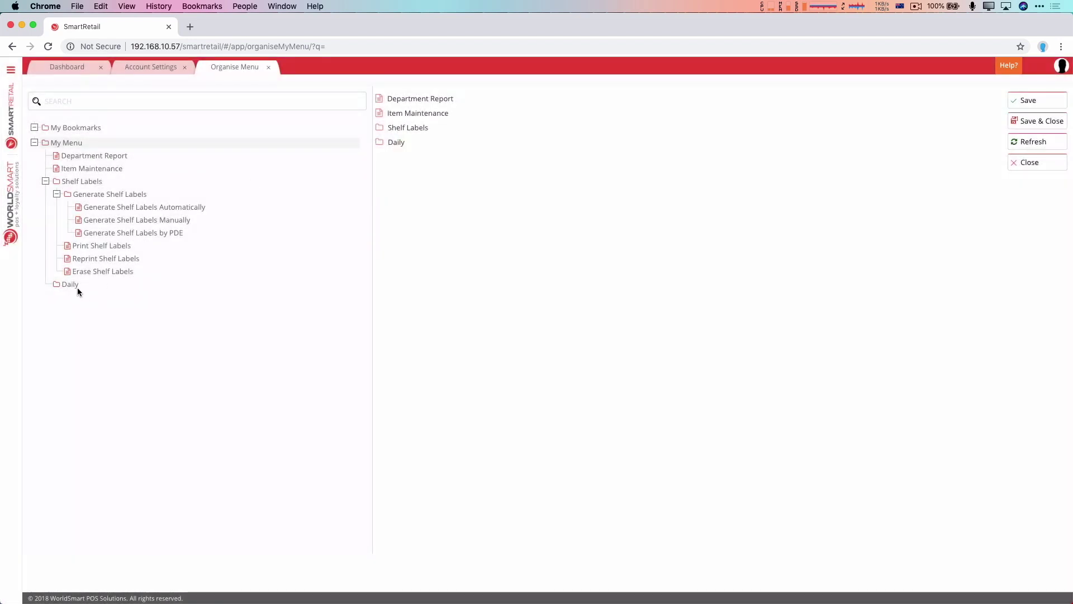
- Move Daily to the top of My Menu, put Department Report inside it, and save
left_click_drag(77, 288, 66, 153)
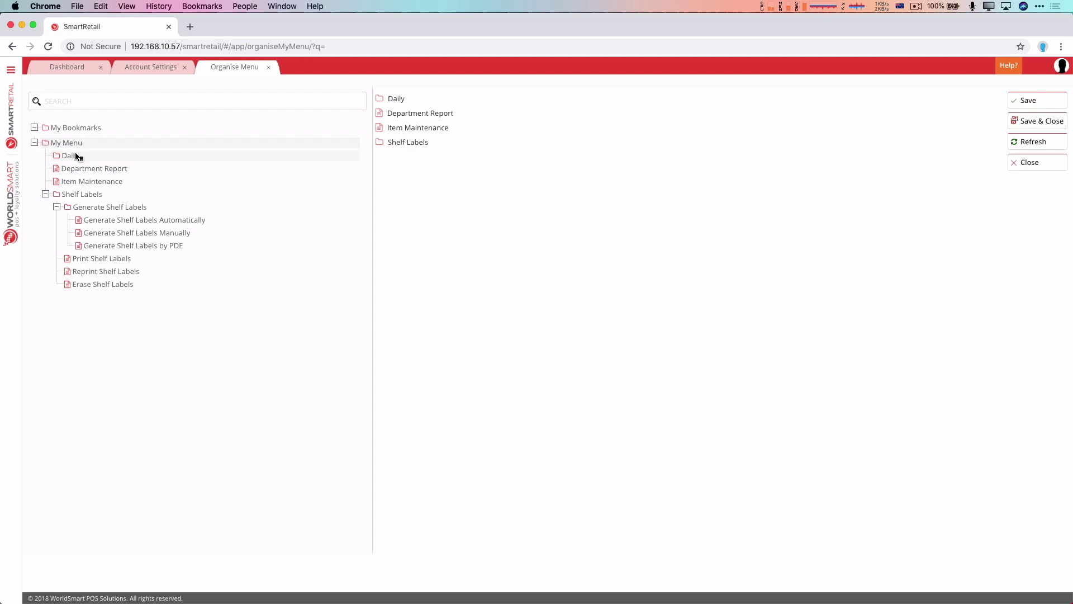
left_click(77, 155)
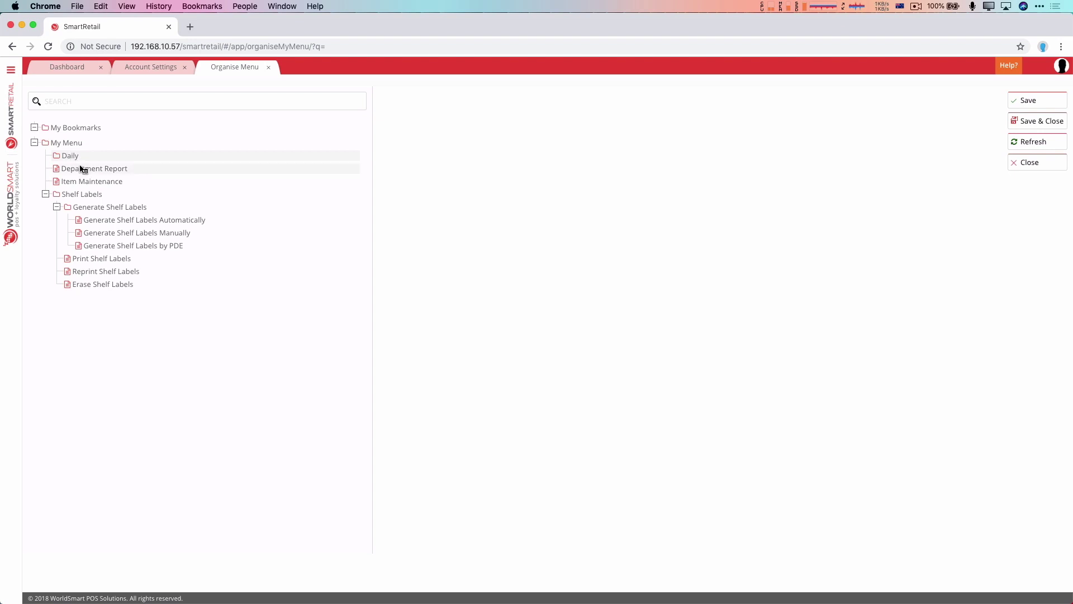
left_click_drag(80, 169, 77, 161)
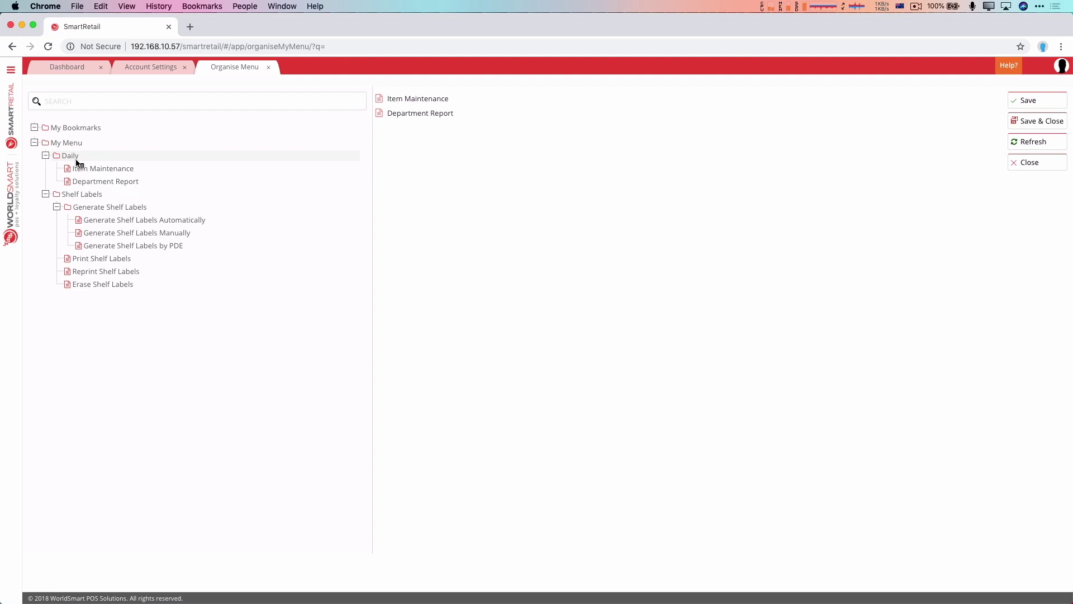
left_click(1038, 101)
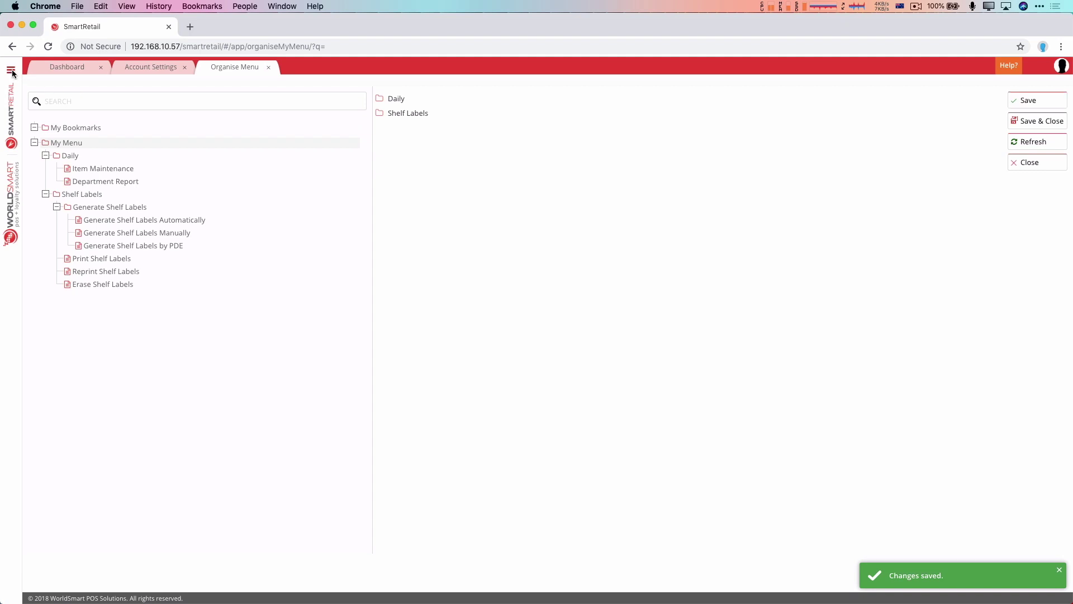
- Check the Daily folder's two reports in the navigation side menu
left_click(10, 70)
left_click(42, 124)
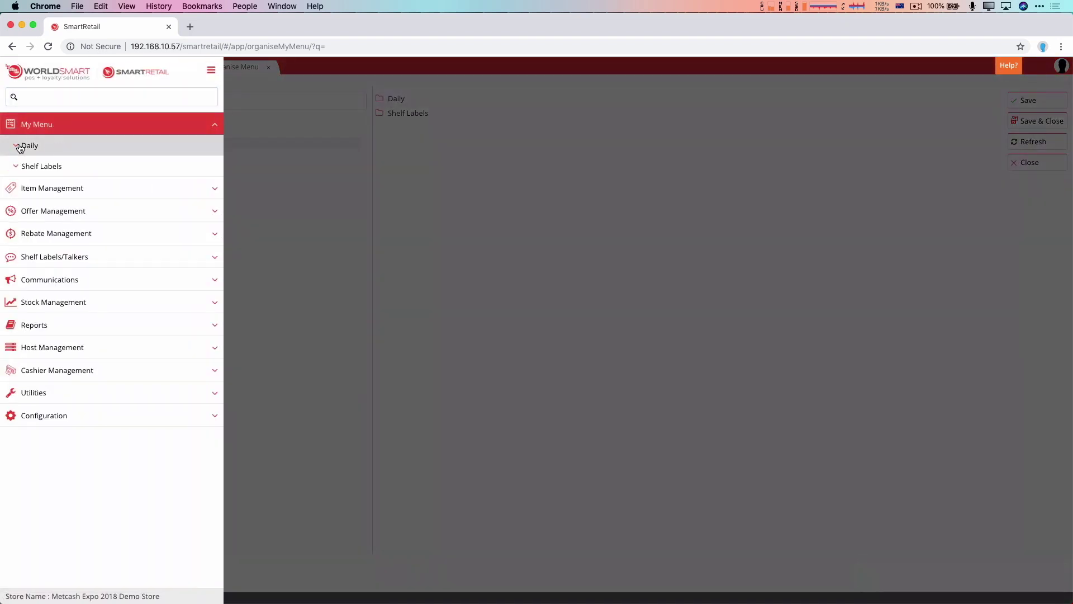
left_click(20, 148)
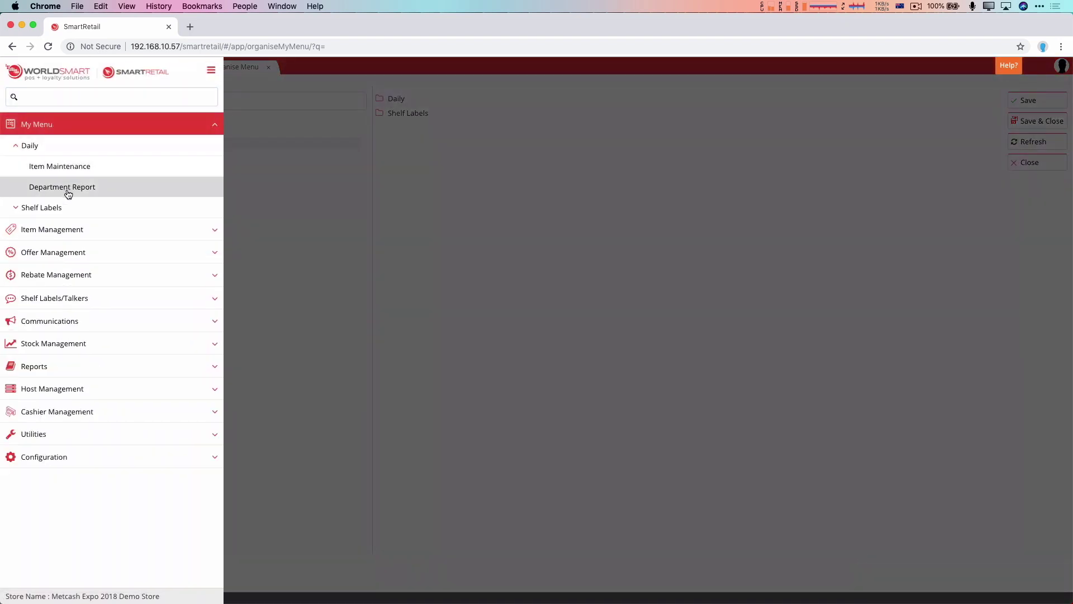
left_click(489, 184)
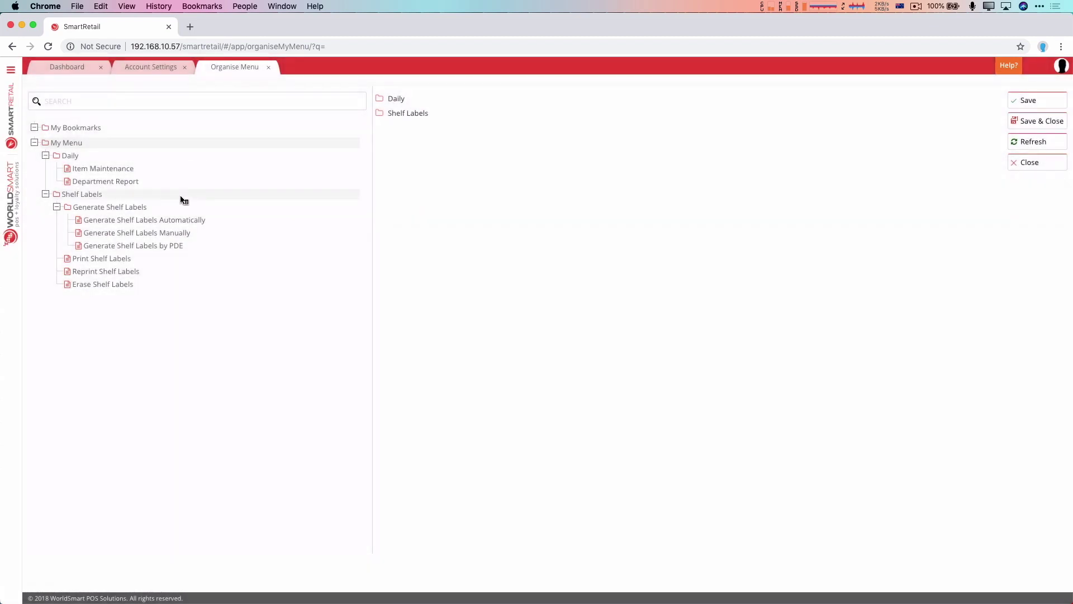
- Place Generate Shelf Labels Automatically under Shelf Labels and move Erase Shelf Labels into Daily
left_click_drag(136, 221, 103, 203)
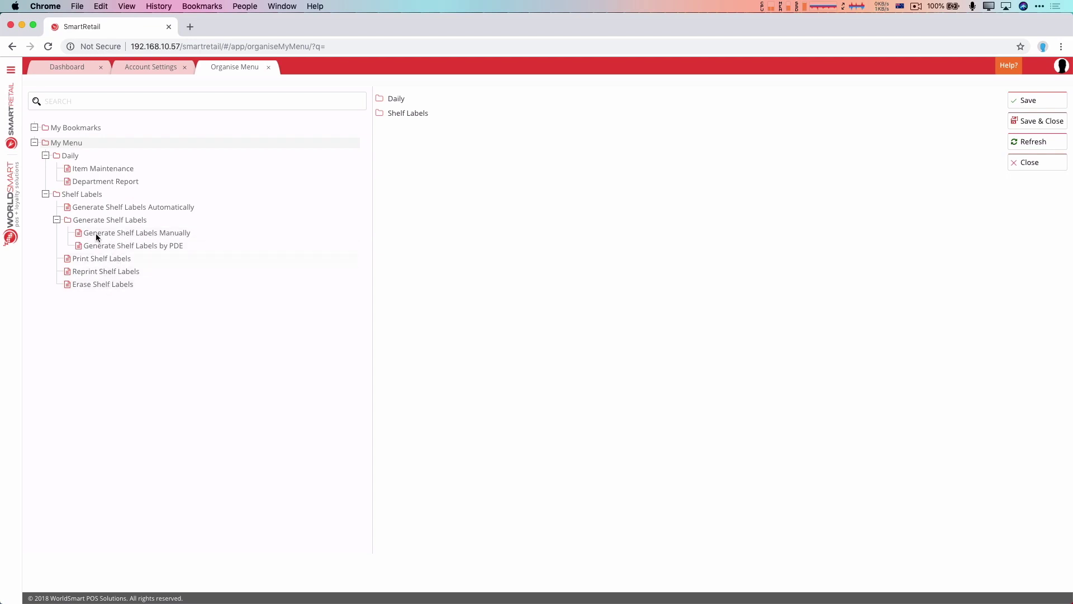
left_click_drag(96, 233, 89, 181)
mouse_move(86, 285)
left_mouse_down()
mouse_move(67, 161)
mouse_move(76, 172)
left_mouse_up()
- Delete Reprint Shelf Labels from the Shelf Labels folder and save the menu
left_click(122, 285)
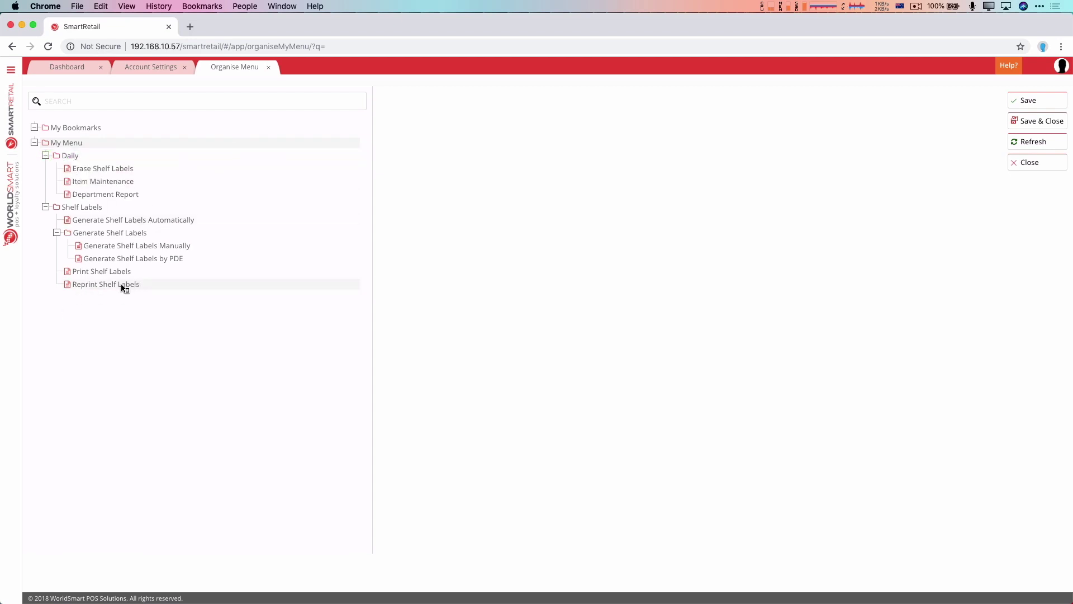
right_click(122, 286)
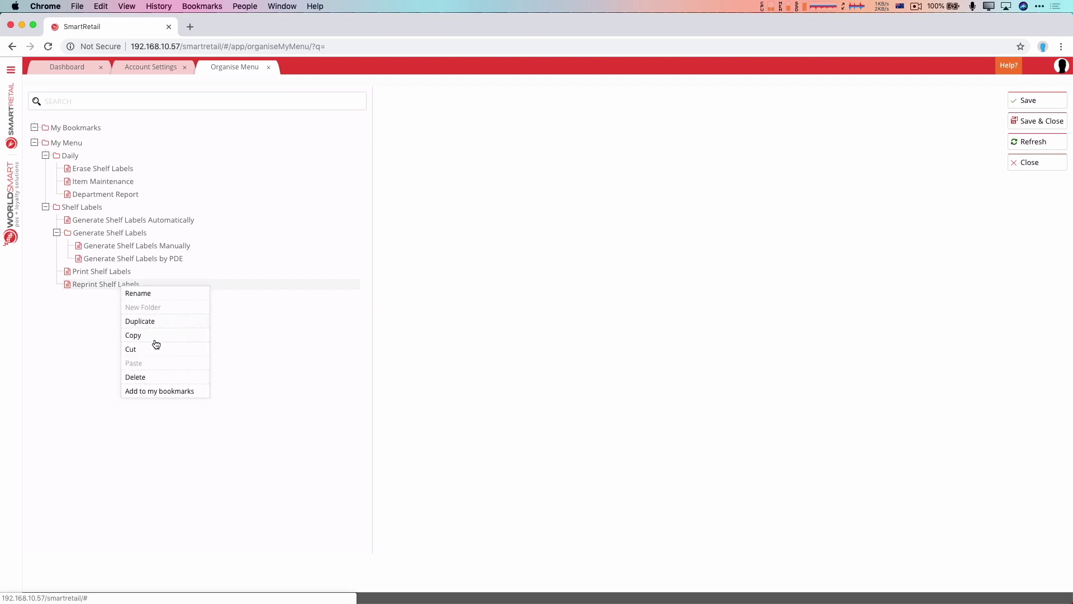
left_click(137, 377)
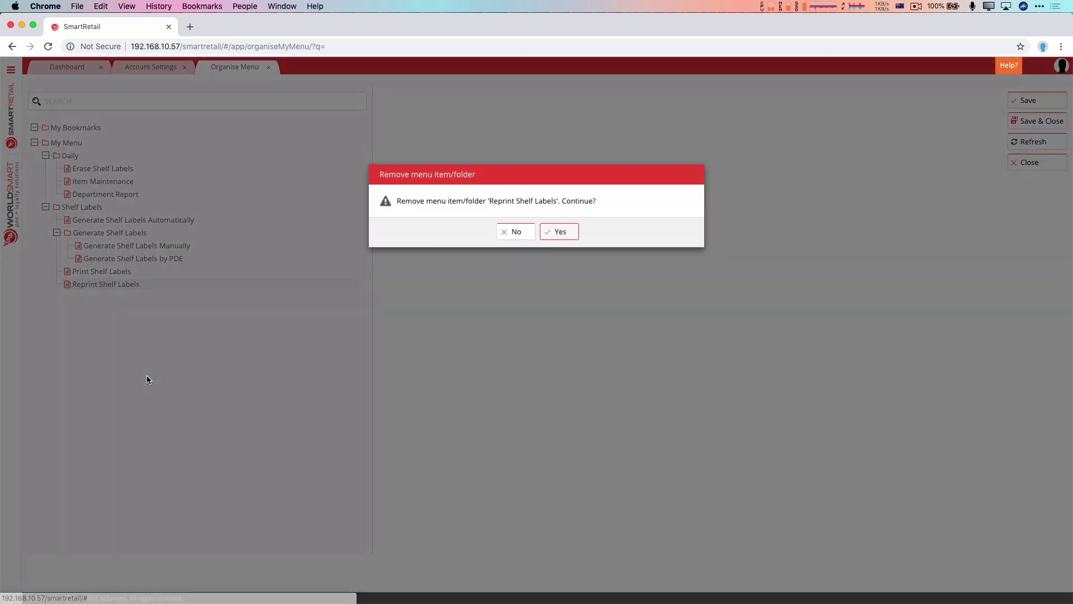
left_click(562, 235)
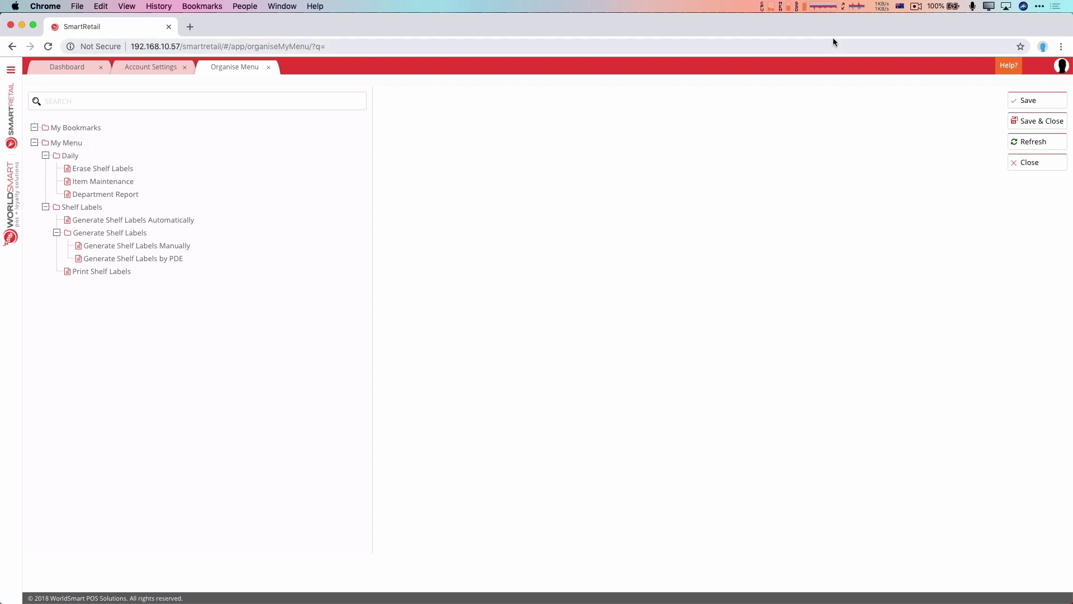
left_click(1027, 100)
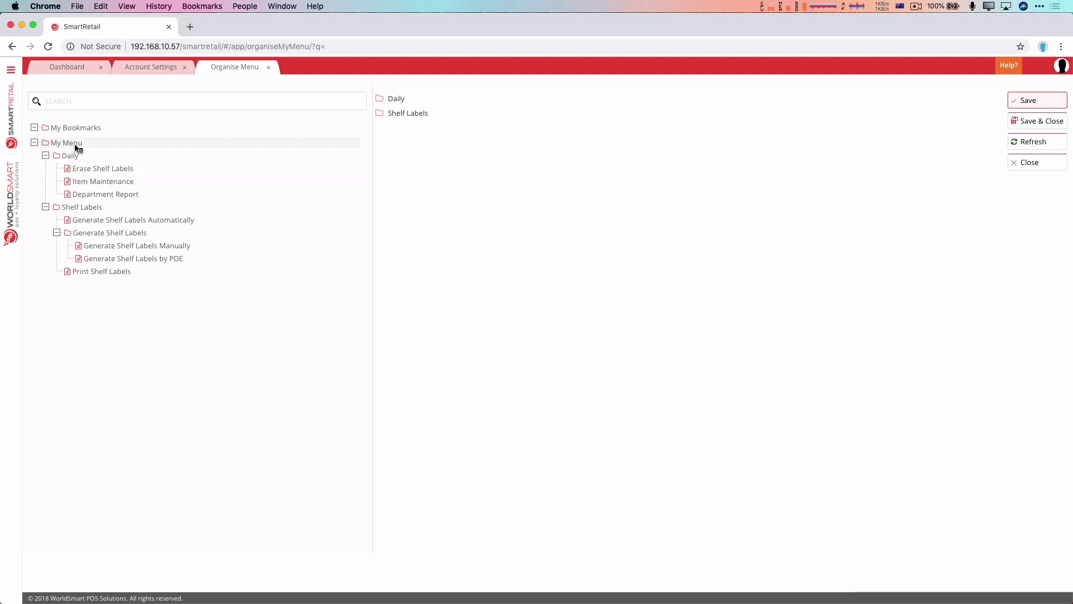
- Add Manage Purchase Orders from Stock Management > Purchase Orders to My Menu
left_click(11, 70)
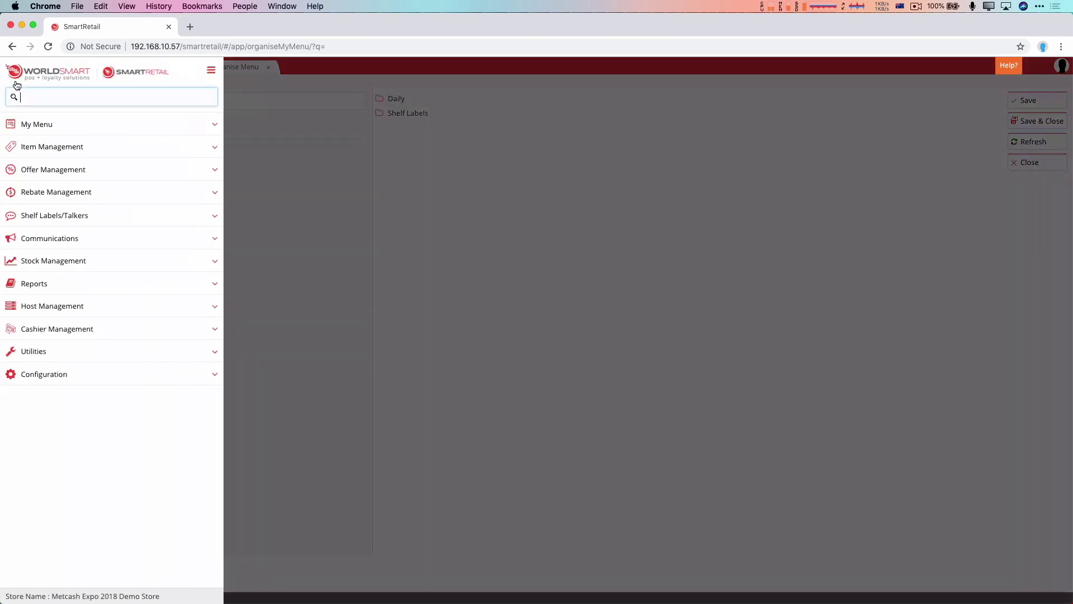
left_click(77, 265)
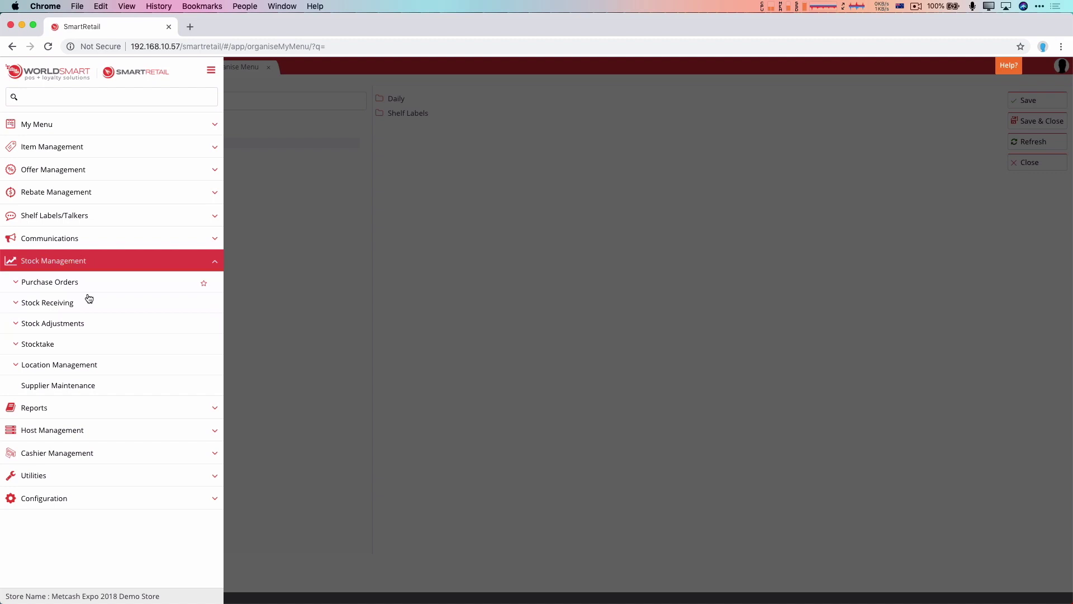
left_click(89, 285)
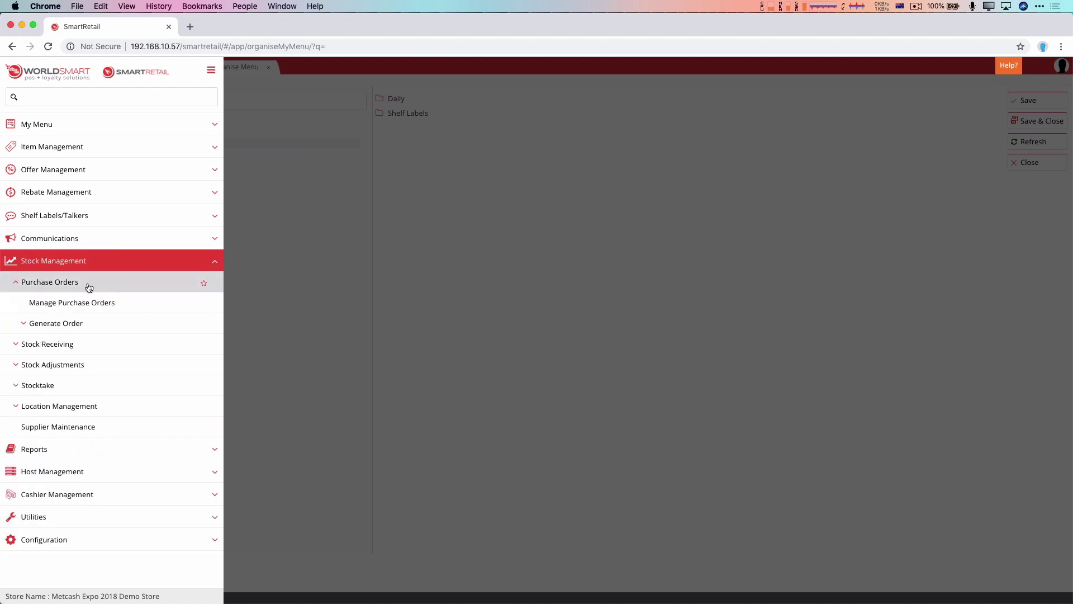
left_click(204, 307)
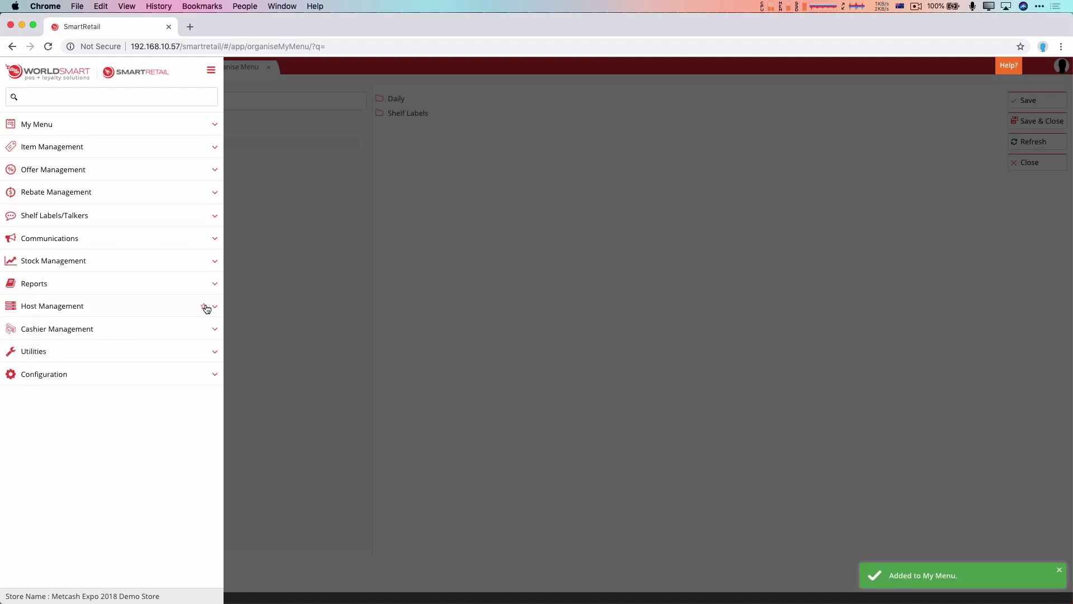
left_click(499, 208)
- Refresh the menu tree, move Manage Purchase Orders into the Daily folder, and save
left_click(1023, 140)
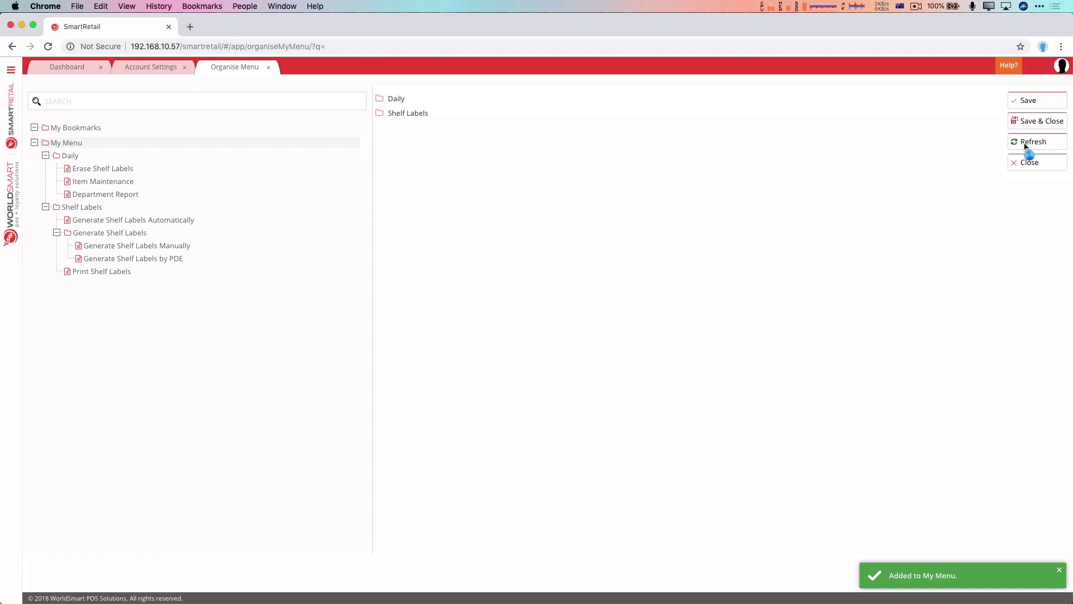
left_click(124, 285)
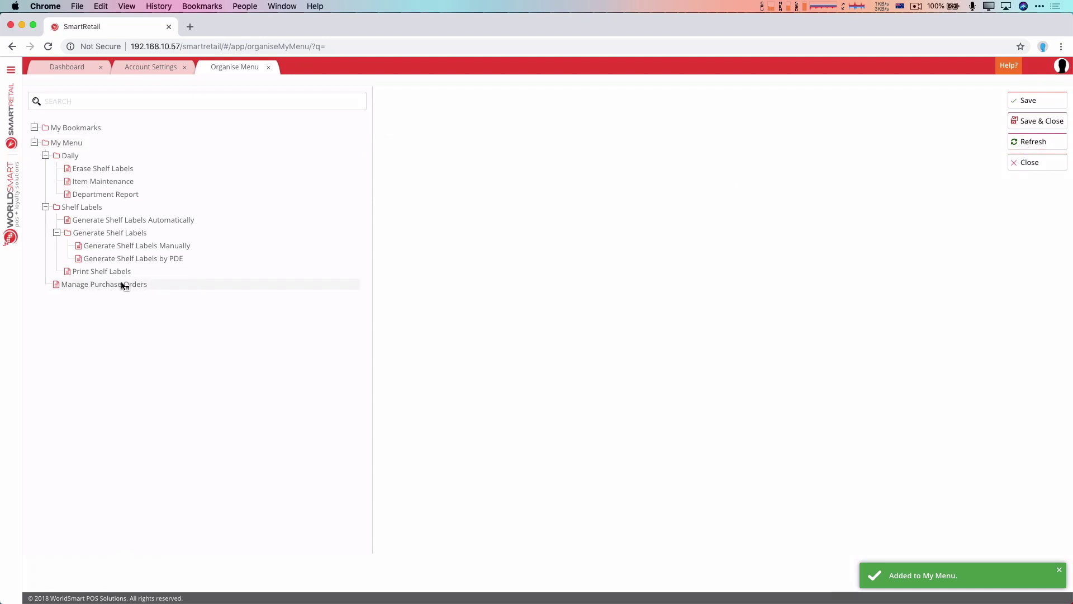
mouse_move(120, 288)
left_mouse_down()
mouse_move(95, 173)
mouse_move(80, 186)
left_mouse_up()
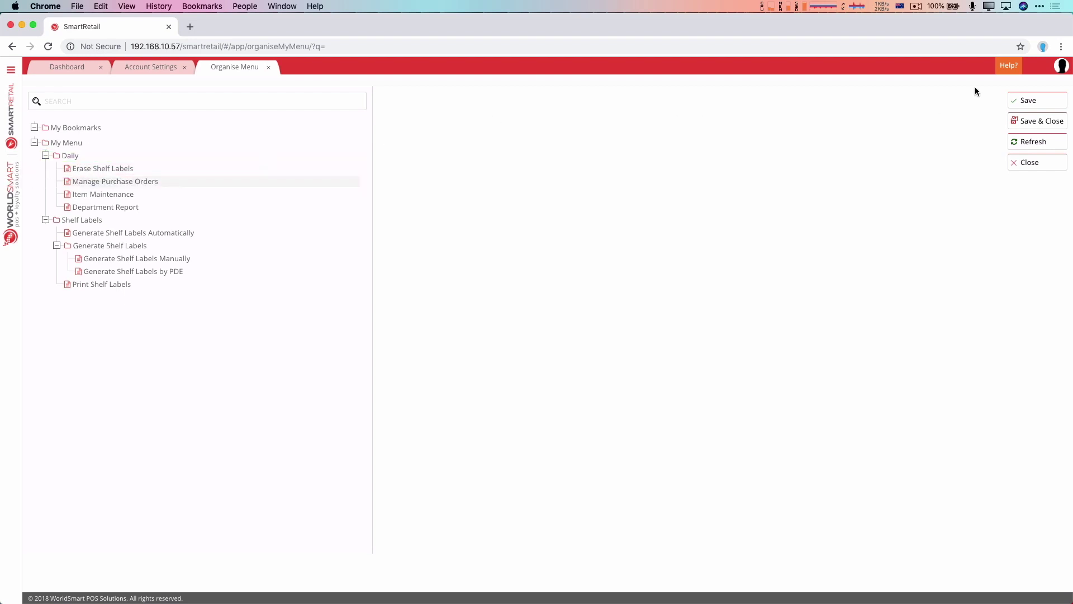
left_click(1028, 99)
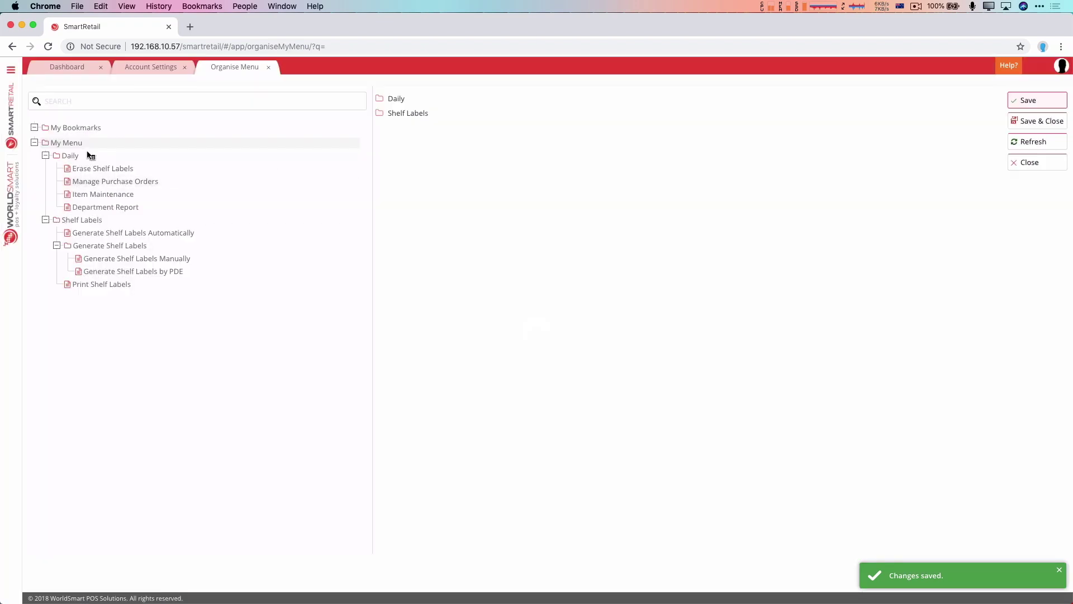
- Duplicate the Daily folder in My Menu as a new folder named 'Monday'
left_click(71, 157)
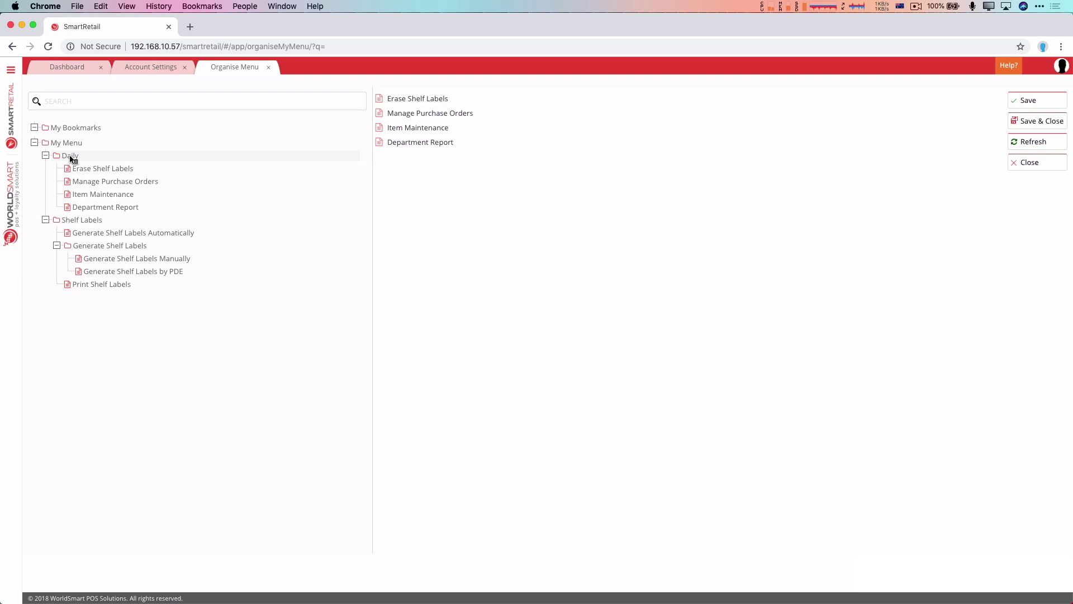
right_click(71, 159)
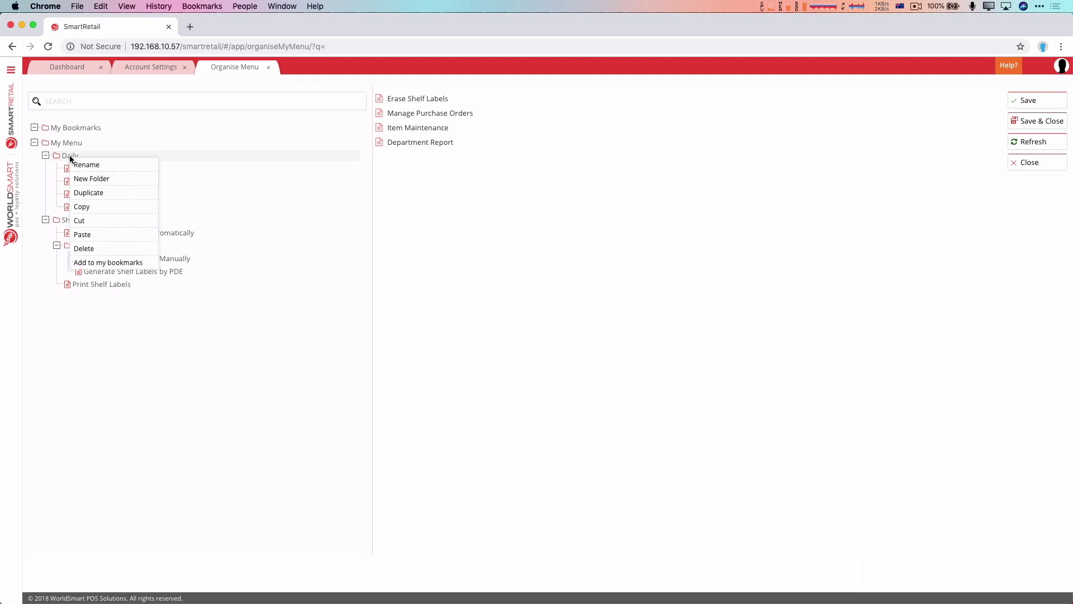
left_click(98, 194)
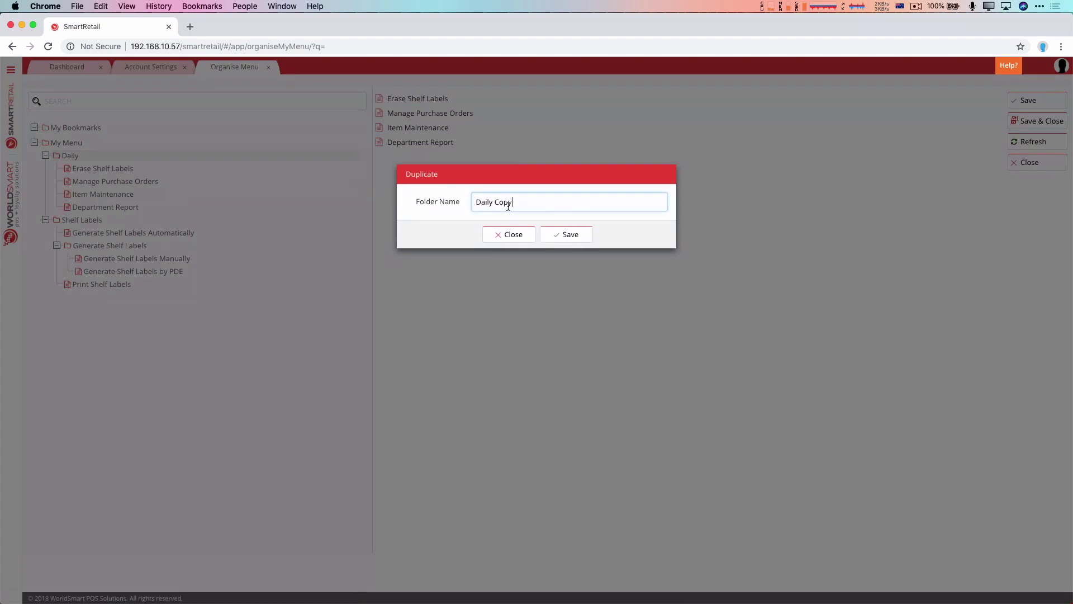
left_click_drag(523, 205, 427, 201)
type("Monday")
left_click(567, 234)
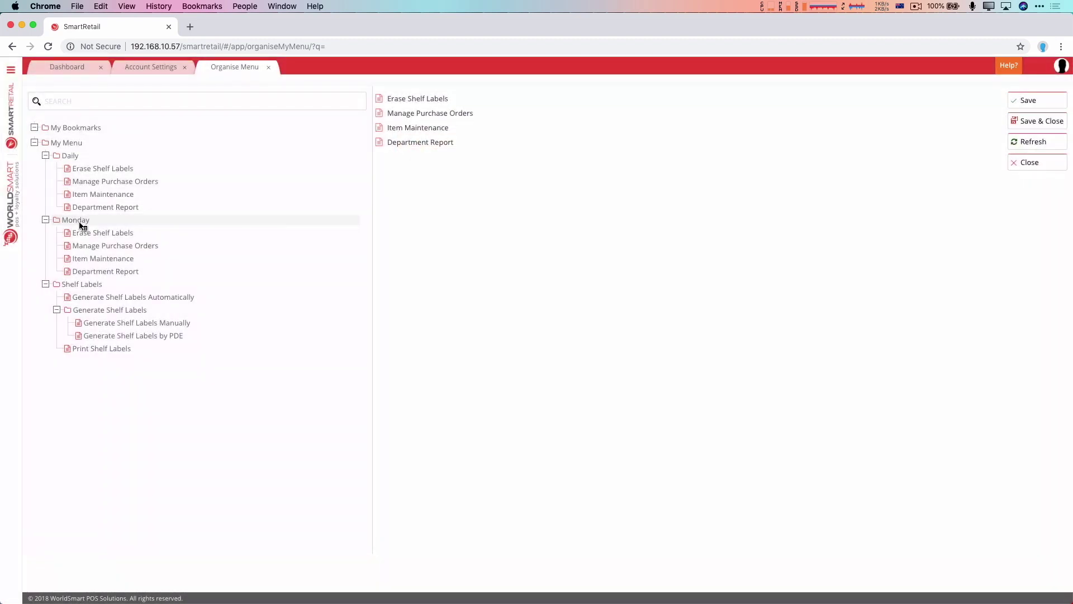
- Delete Manage Purchase Orders from the Monday folder and save the menu
left_click(112, 250)
right_click(113, 249)
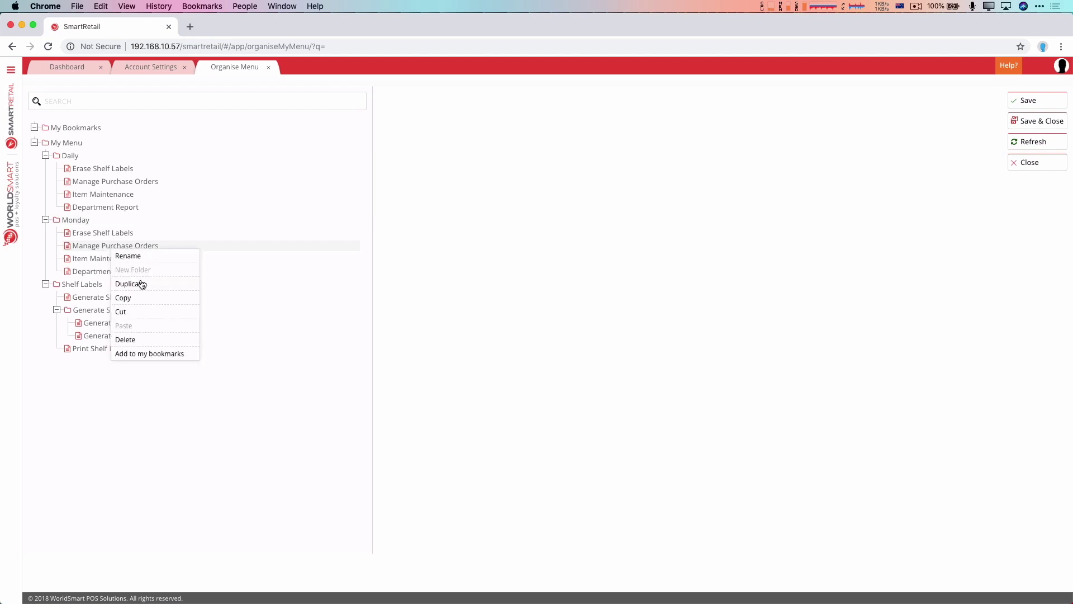
left_click(134, 339)
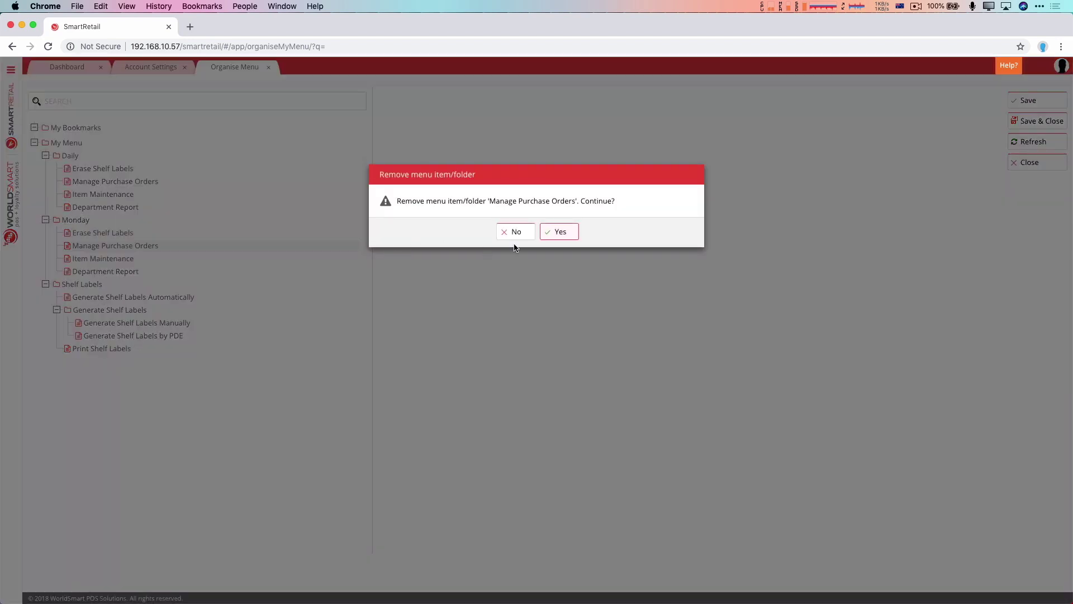
left_click(555, 231)
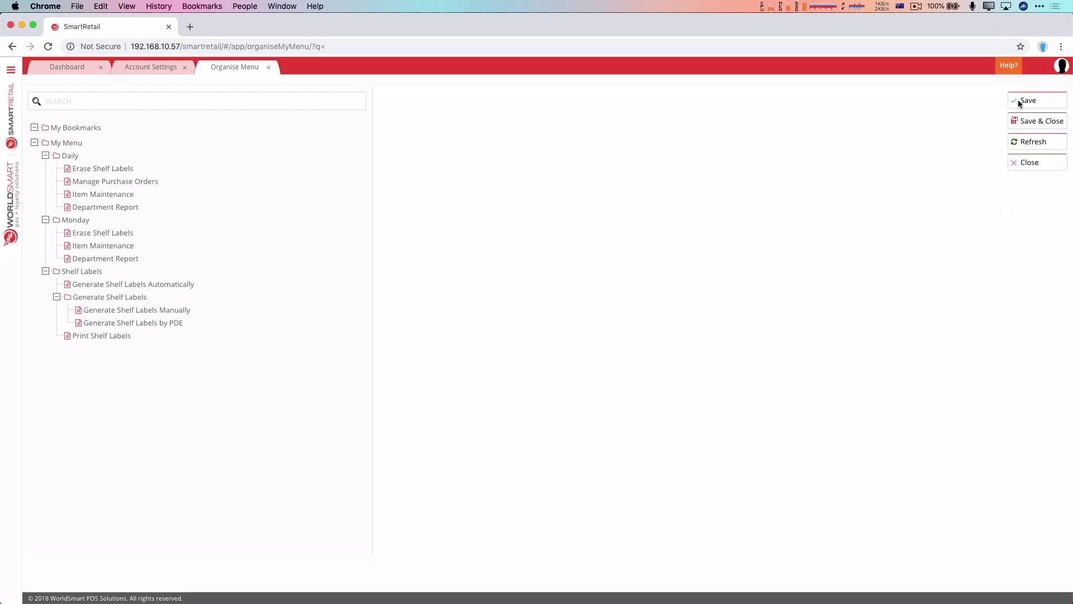
left_click(1044, 103)
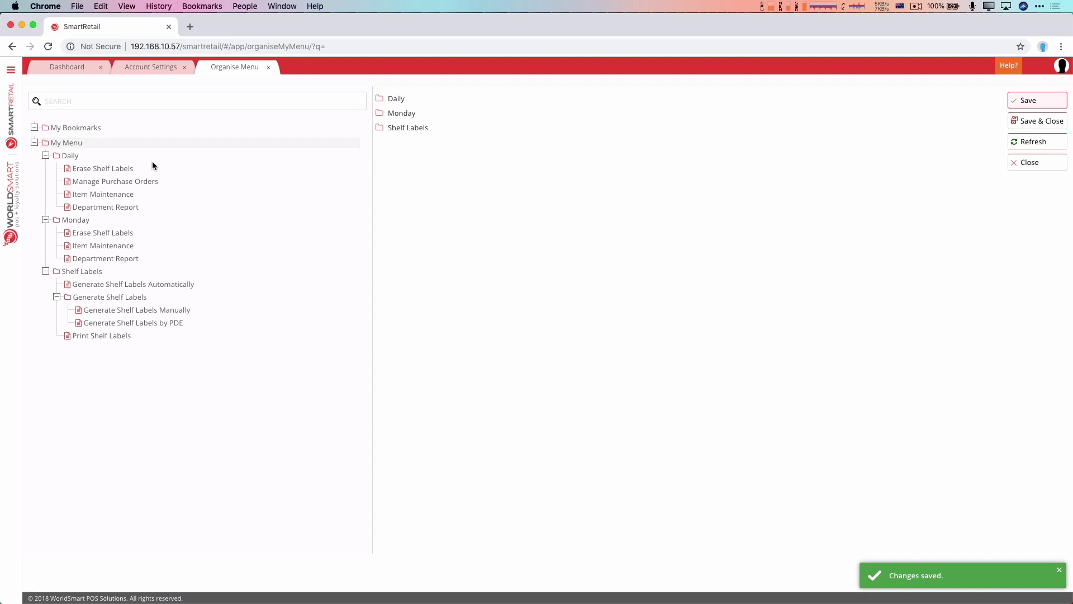
- Start clearing all of My Menu, then cancel so nothing is deleted
right_click(78, 145)
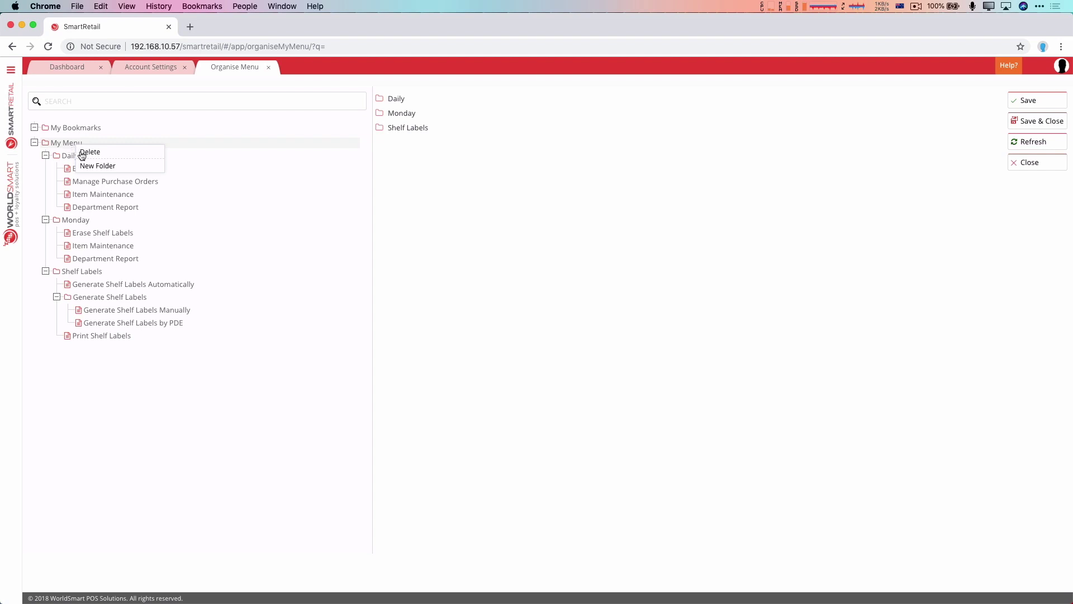
left_click(90, 153)
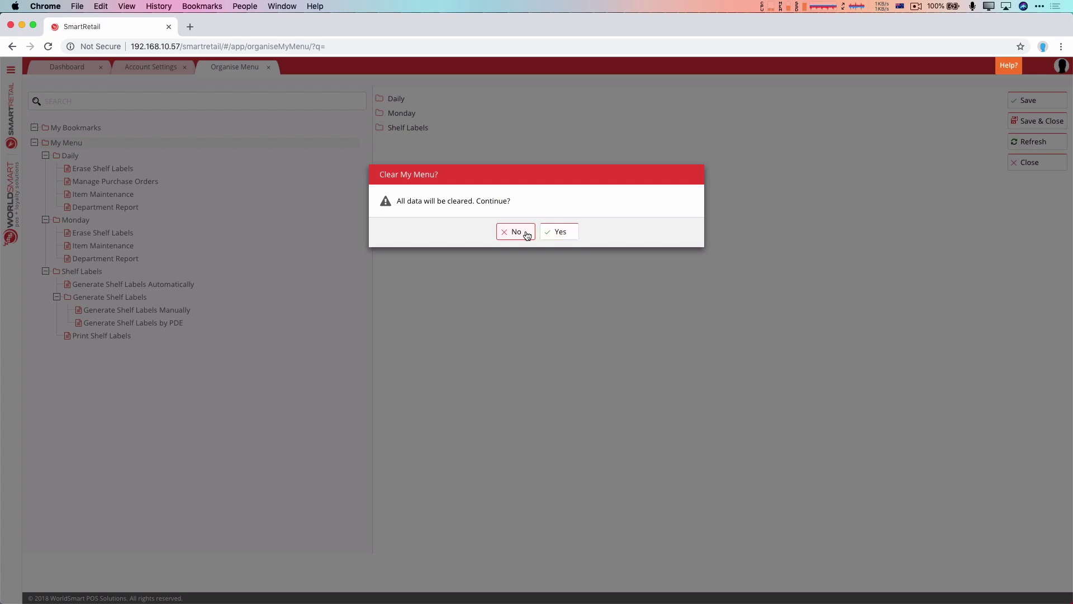
left_click(526, 234)
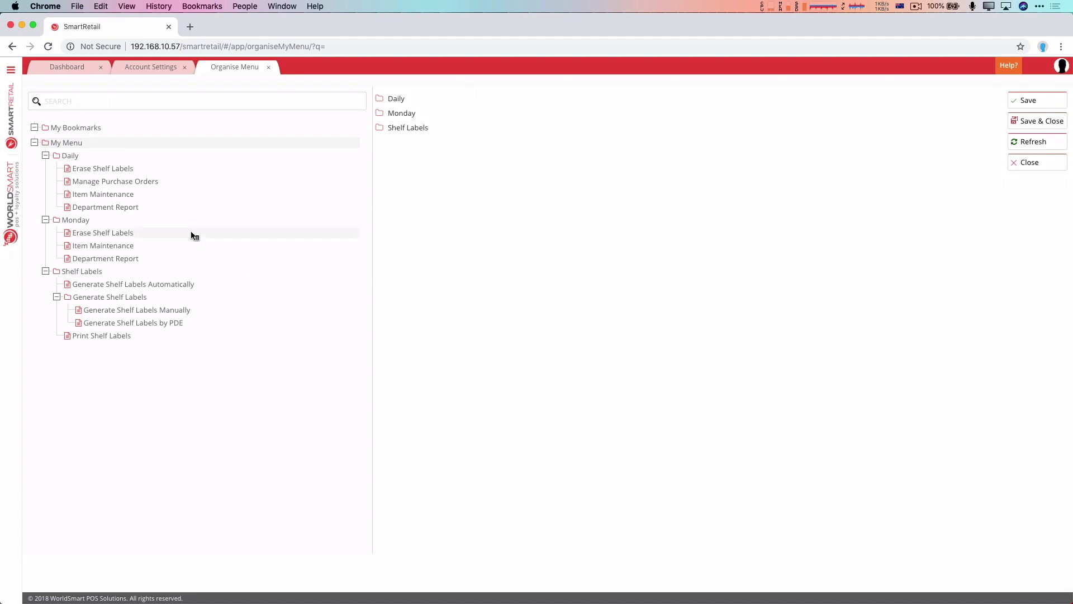
- Add Item Maintenance and Print Shelf Labels to My Bookmarks, then Save & Close
left_click(69, 130)
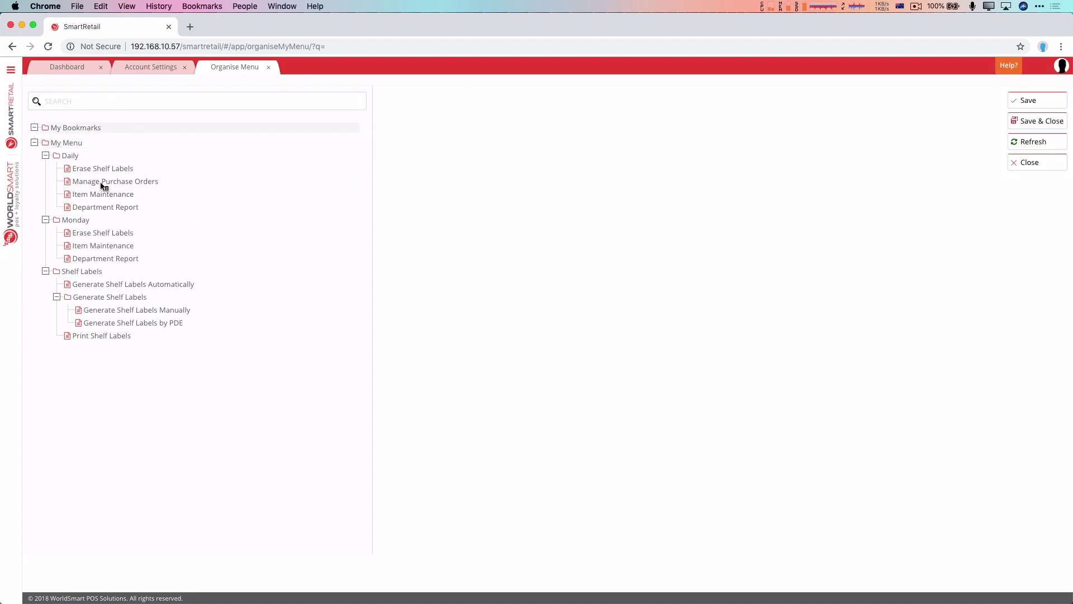
right_click(100, 250)
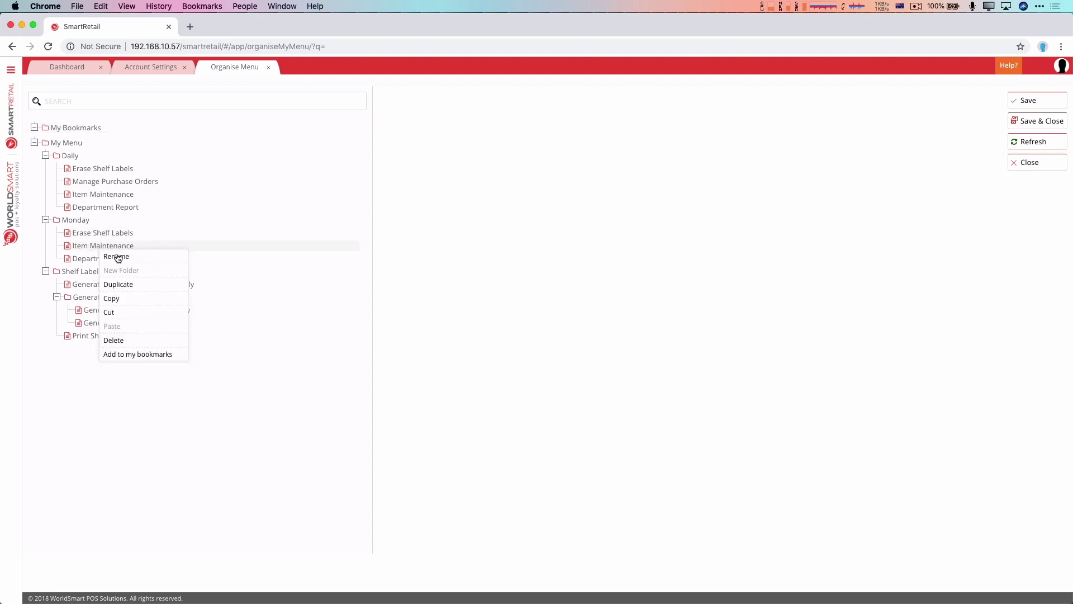
left_click(135, 352)
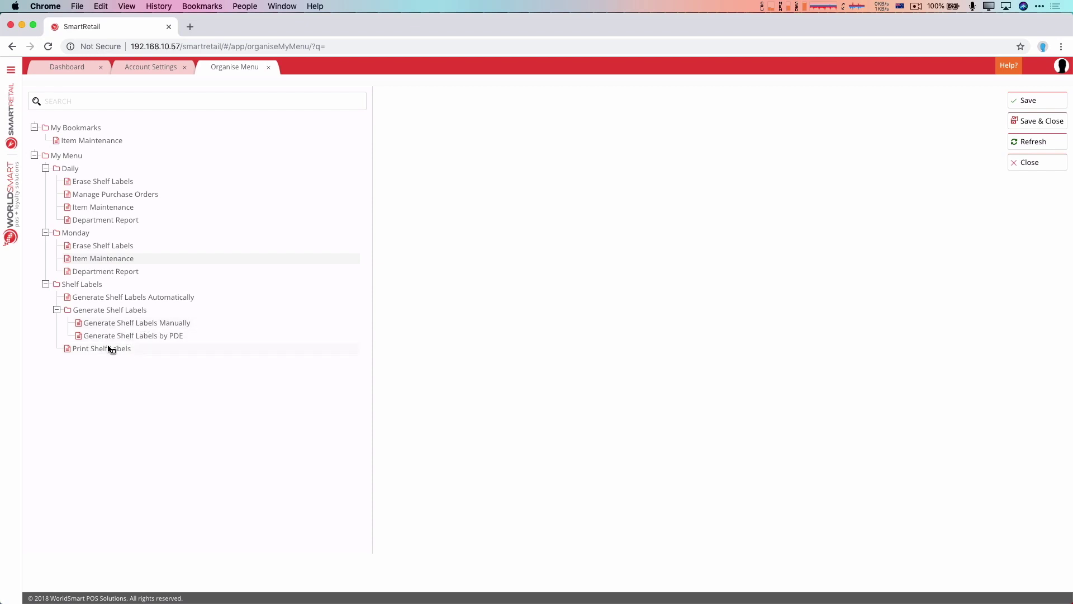
right_click(110, 353)
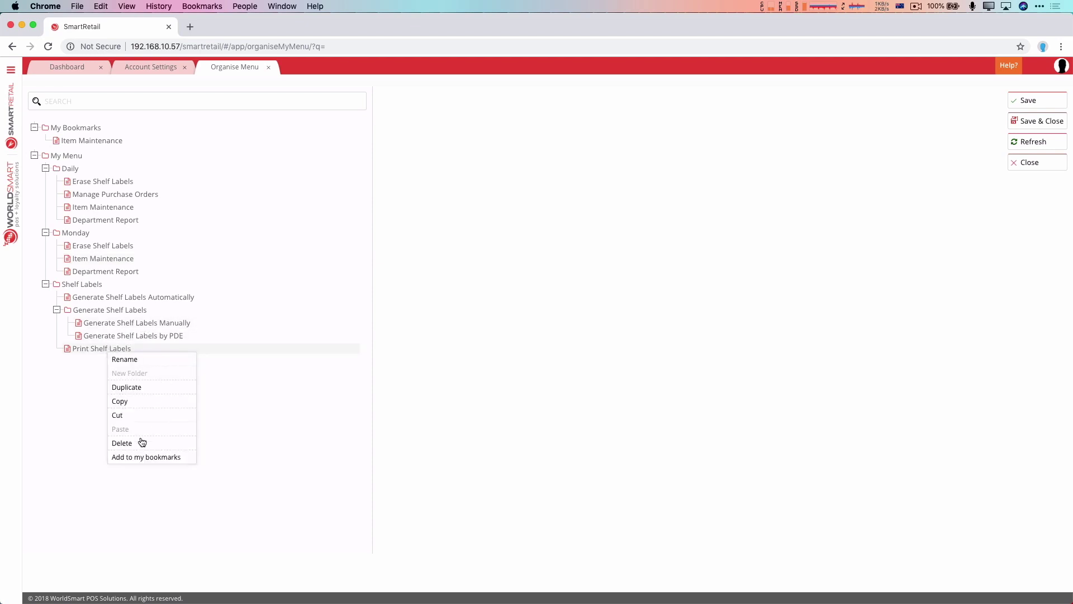
left_click(145, 458)
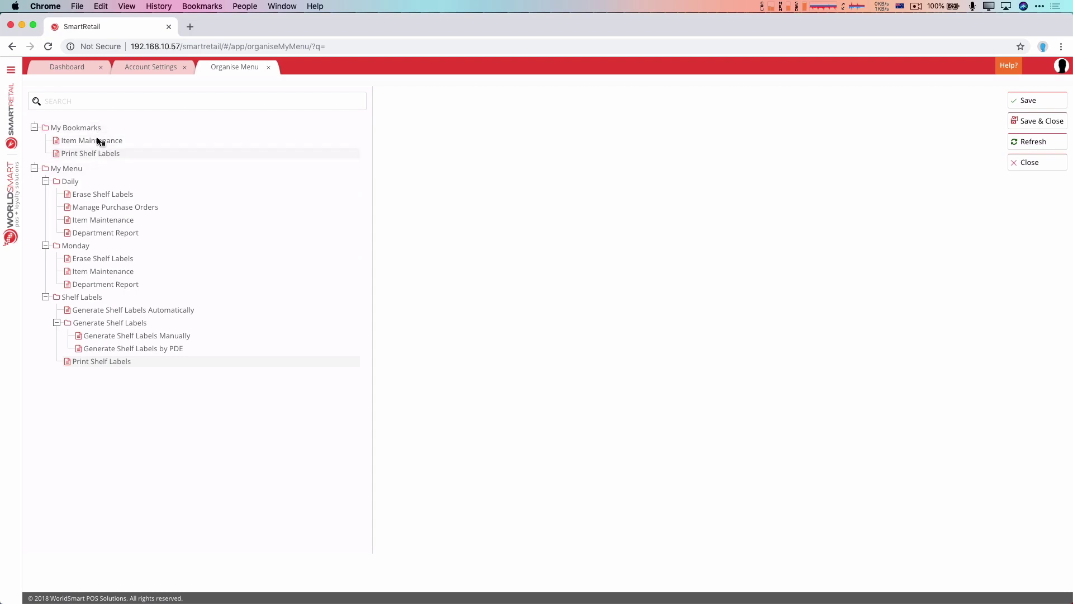
left_click(1051, 122)
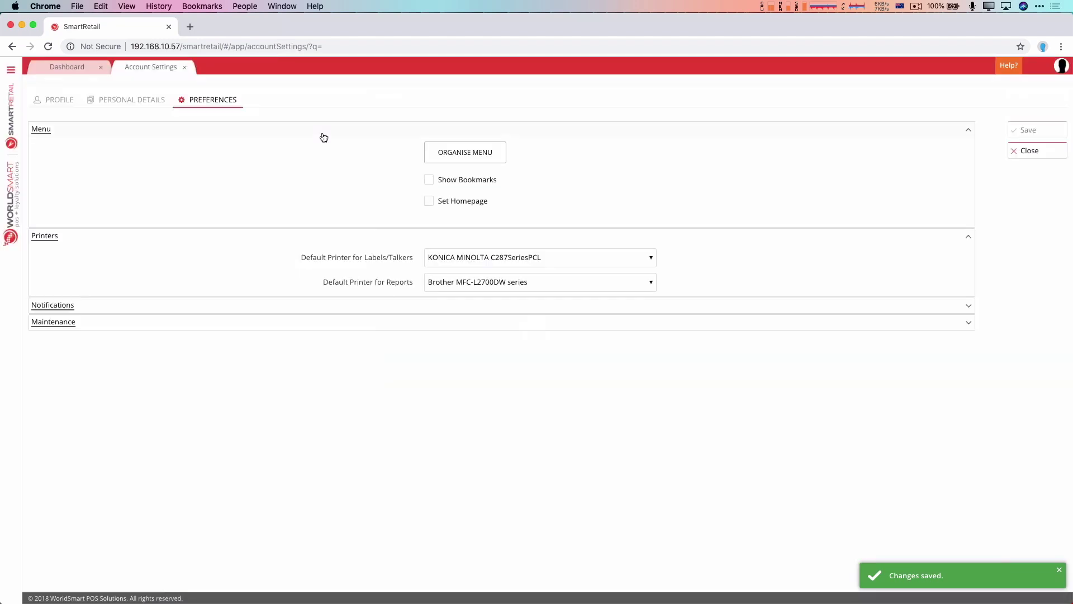
- Enable and save Show Bookmarks, then open Item Maintenance and Print Shelf Labels from the bookmark star
left_click(429, 179)
left_click(1043, 131)
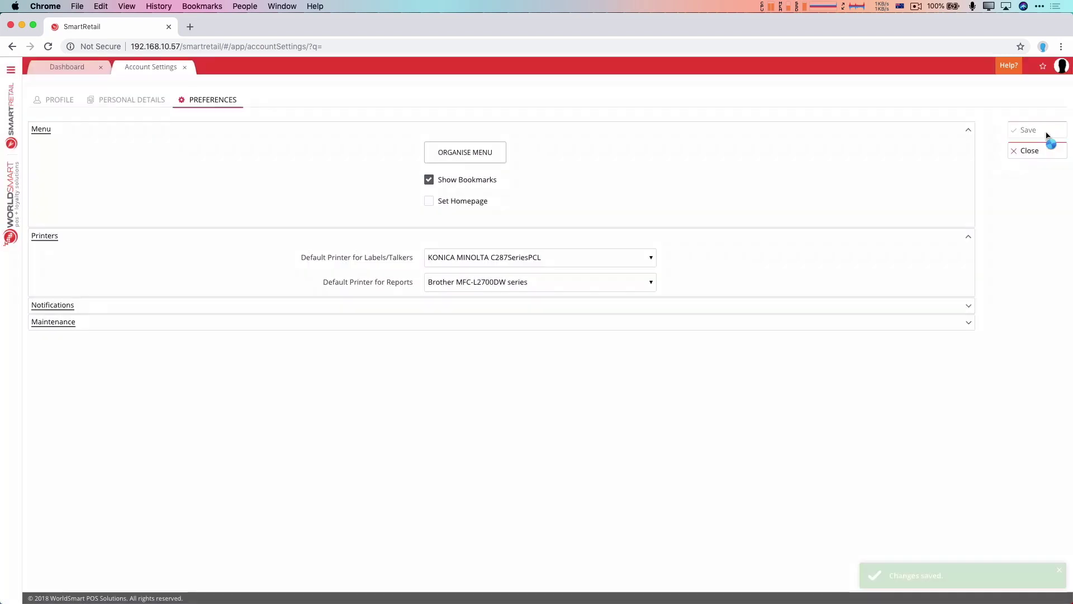
left_click(1042, 66)
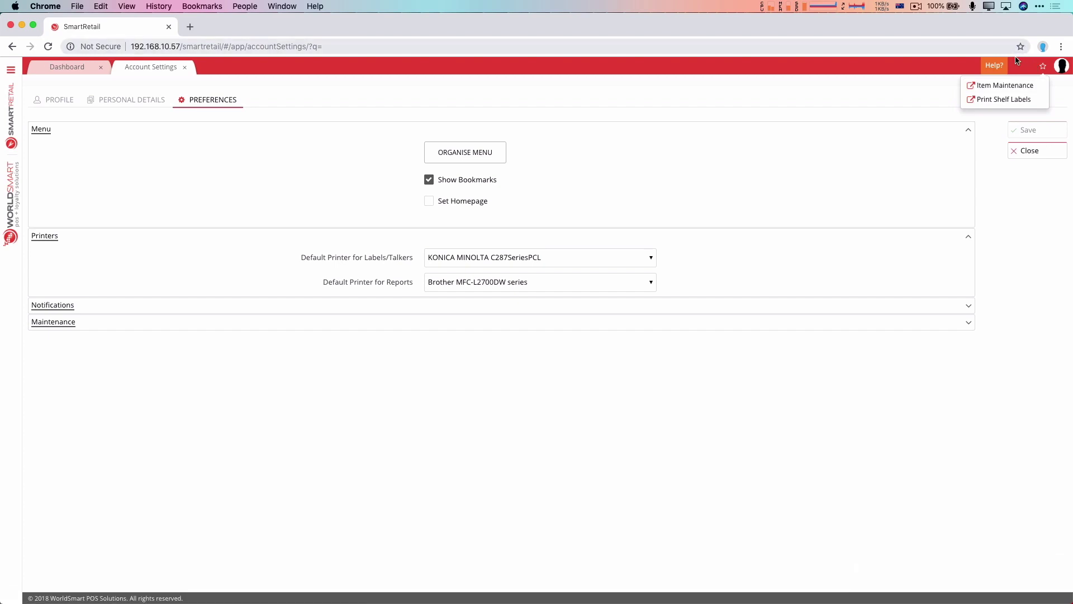
left_click(1011, 85)
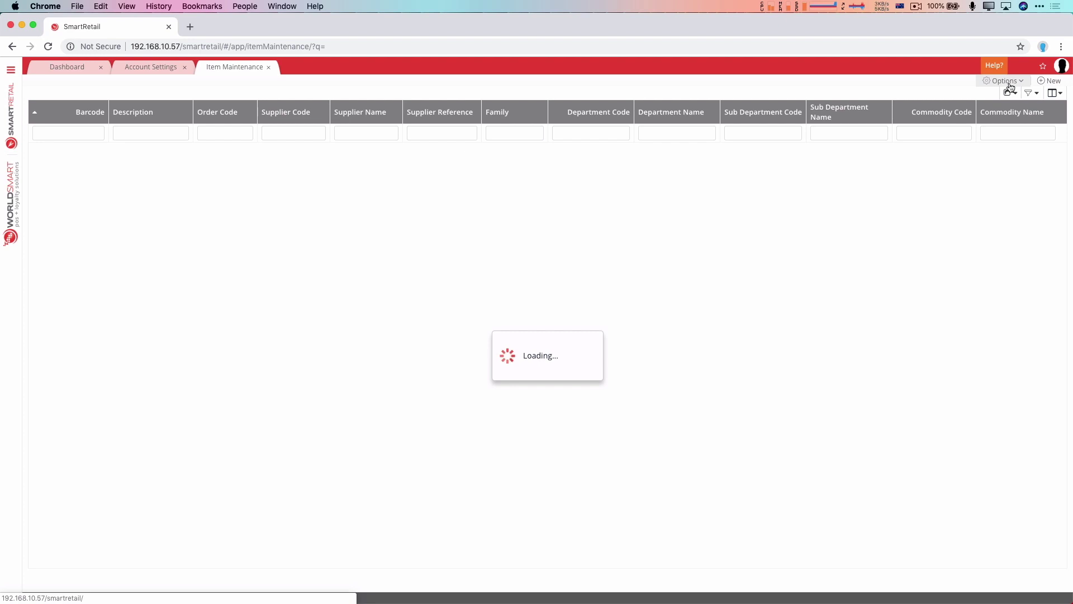
left_click(1043, 66)
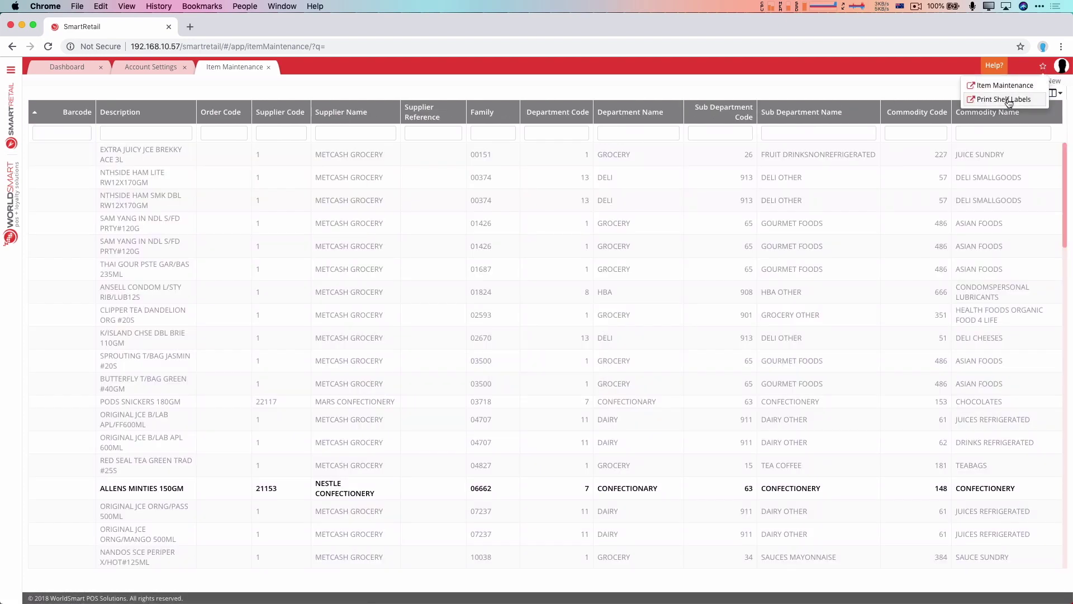
left_click(1008, 100)
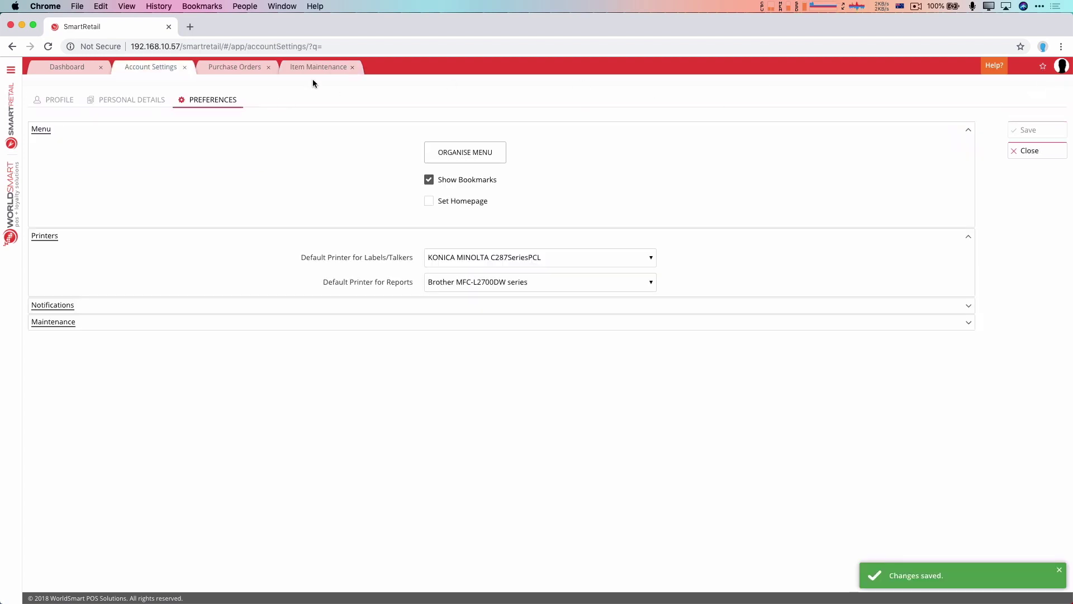
- Close the Purchase Orders page and reopen Manage Purchase Orders from the navigation menu
left_click(269, 68)
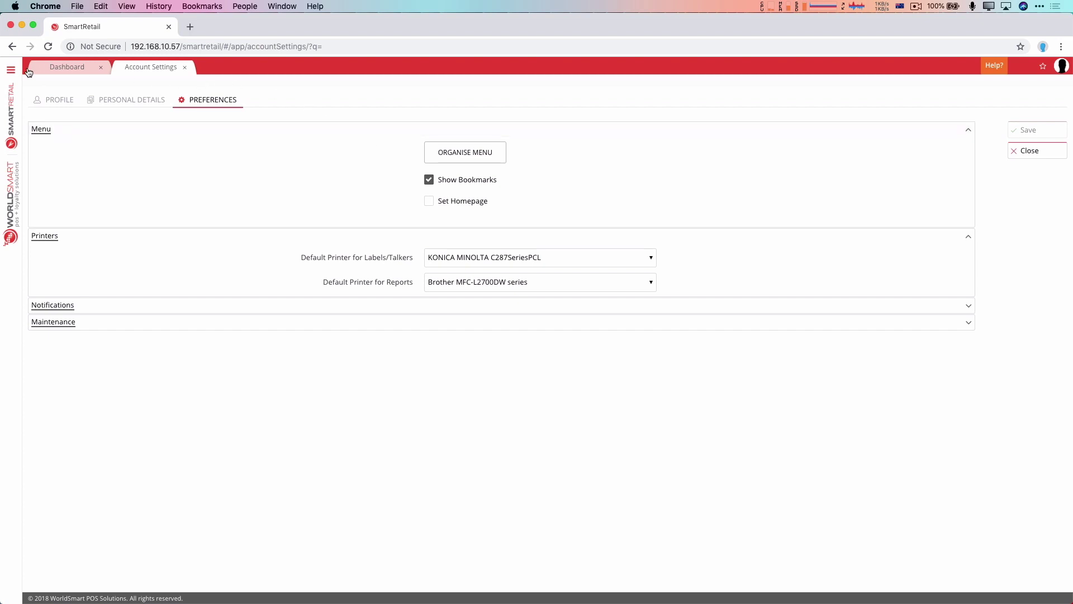
left_click(11, 70)
scroll(109, 184, "up", 3)
scroll(109, 184, "up", 4)
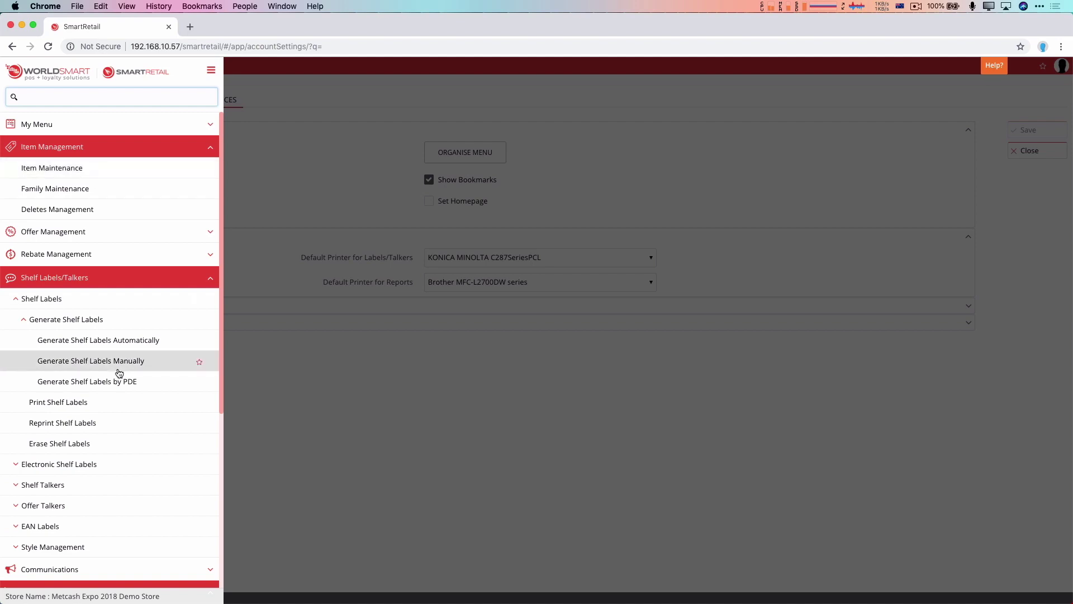
scroll(117, 371, "down", 5)
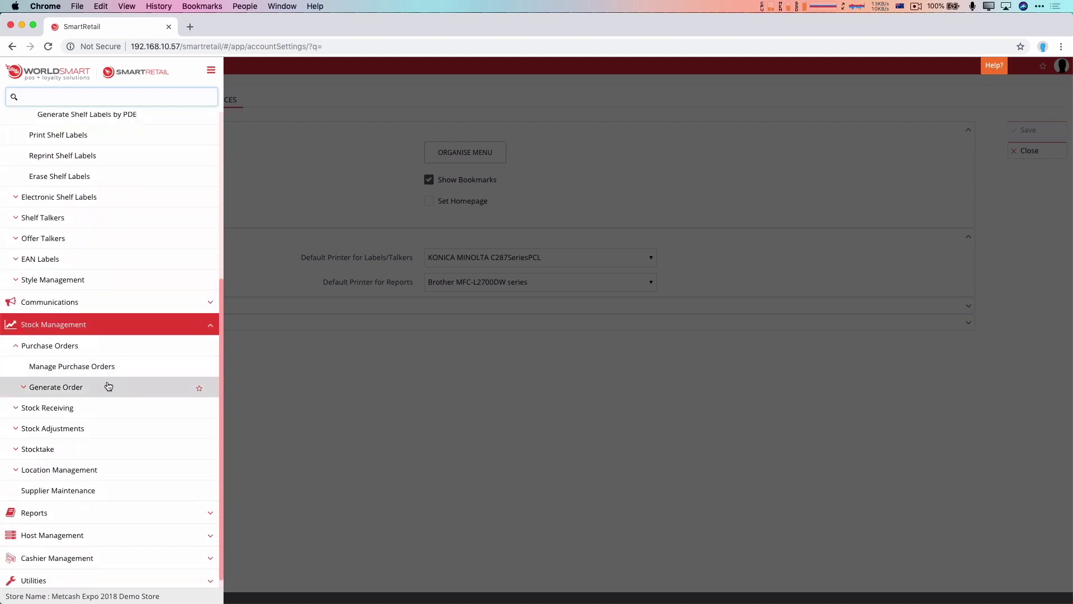
left_click(106, 367)
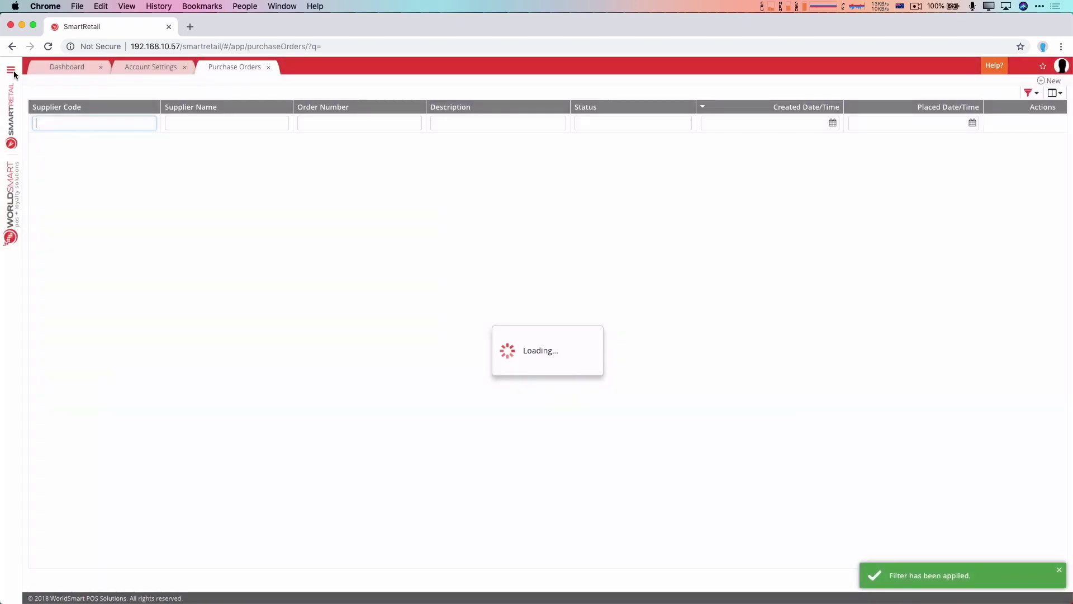
- Open Offer Maintenance (under Offer Management) and Item Maintenance from the navigation menu
left_click(12, 71)
scroll(61, 147, "up", 5)
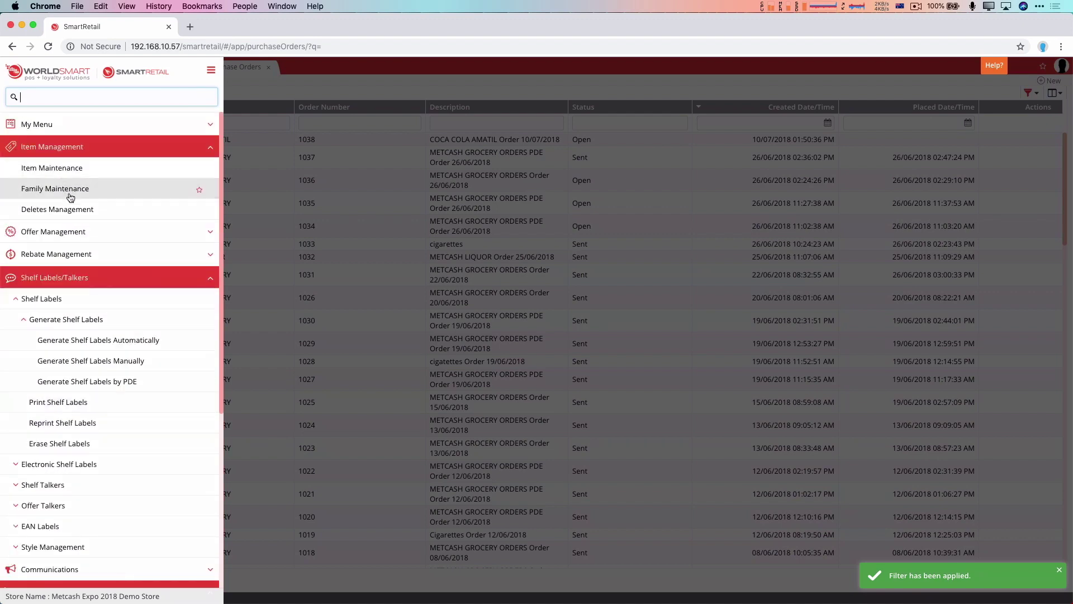
left_click(79, 231)
left_click(75, 146)
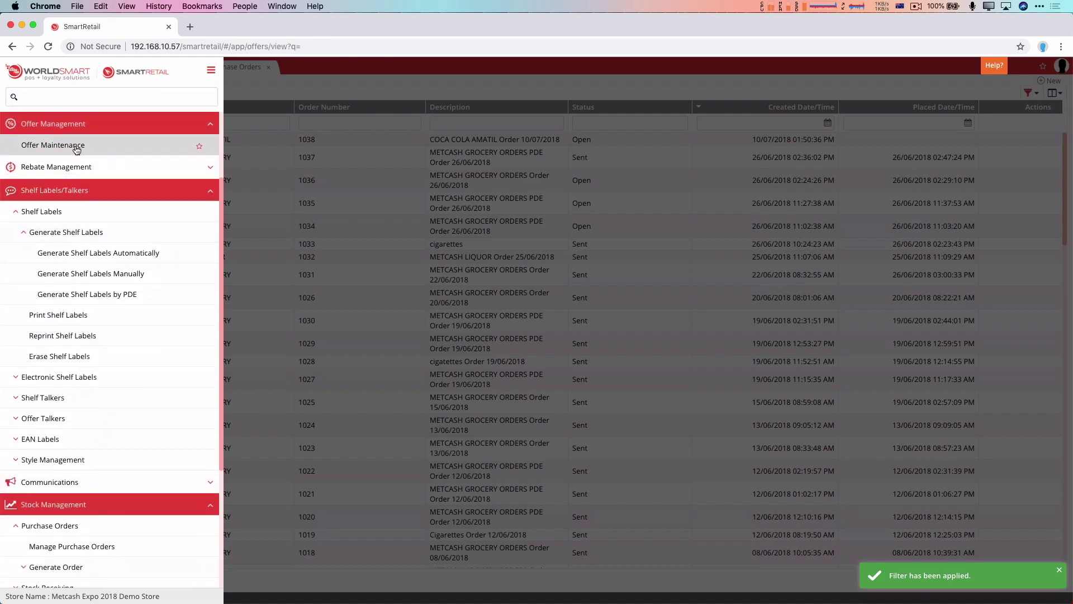
left_click(11, 71)
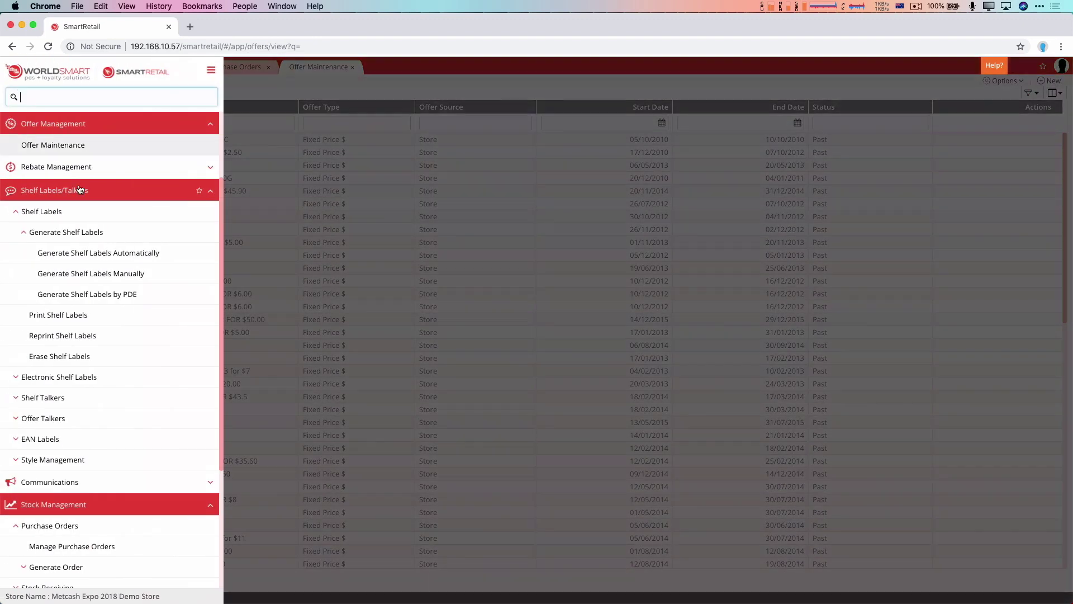
scroll(75, 185, "up", 3)
left_click(71, 170)
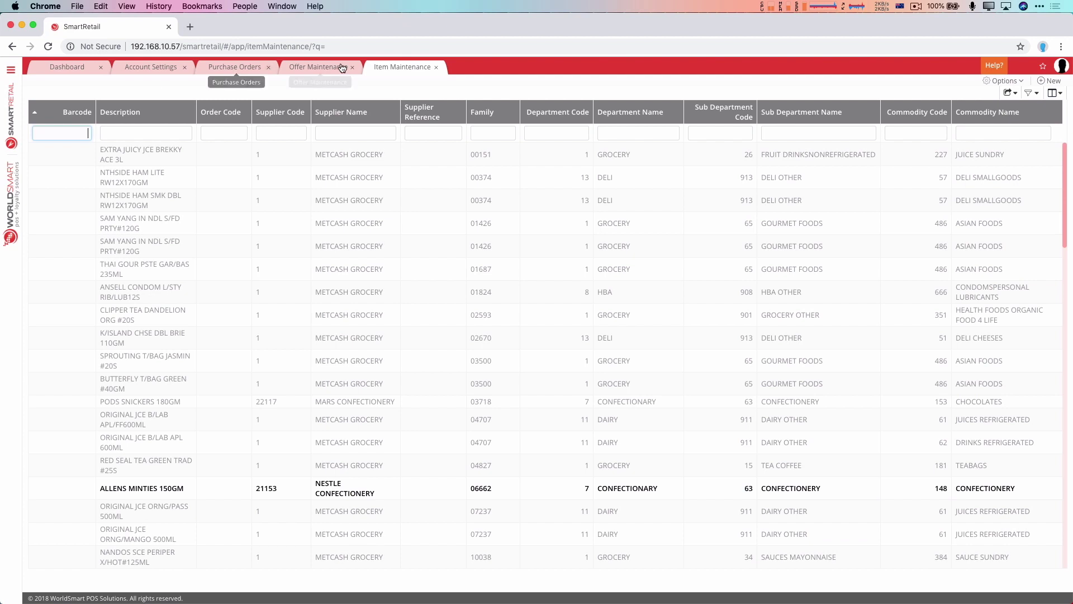
- In Account Settings, enable Set Homepage and use the current tabs minus Dashboard as start-up pages
left_click(164, 68)
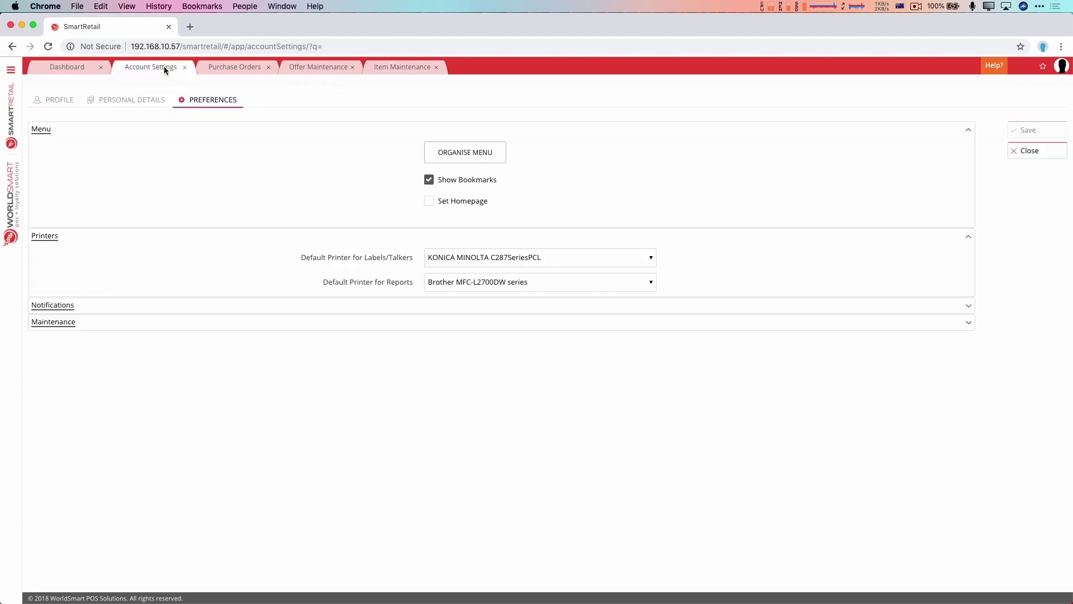
left_click(429, 201)
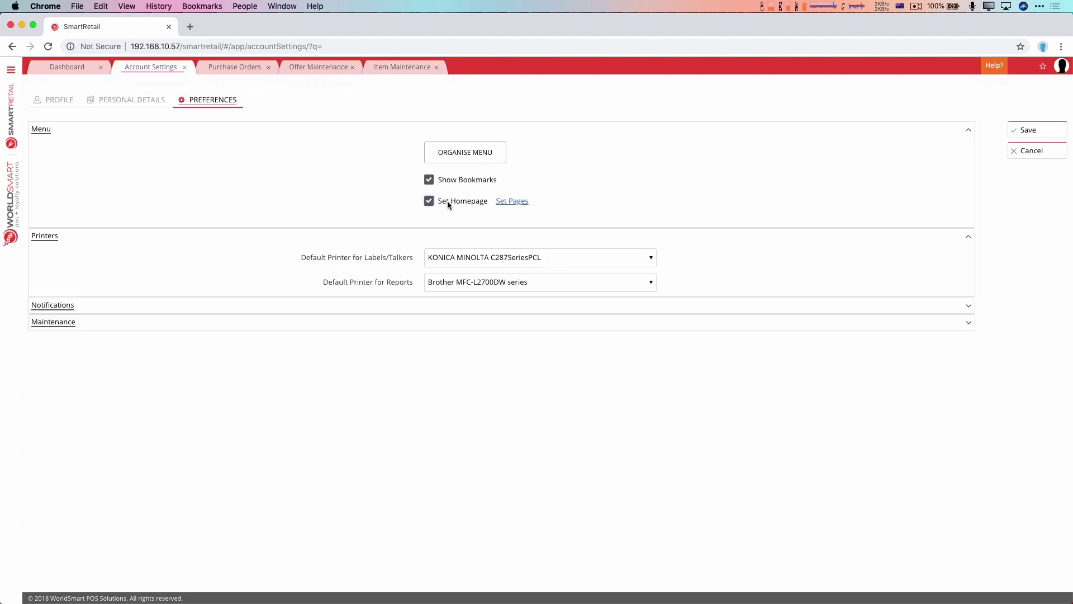
left_click(517, 171)
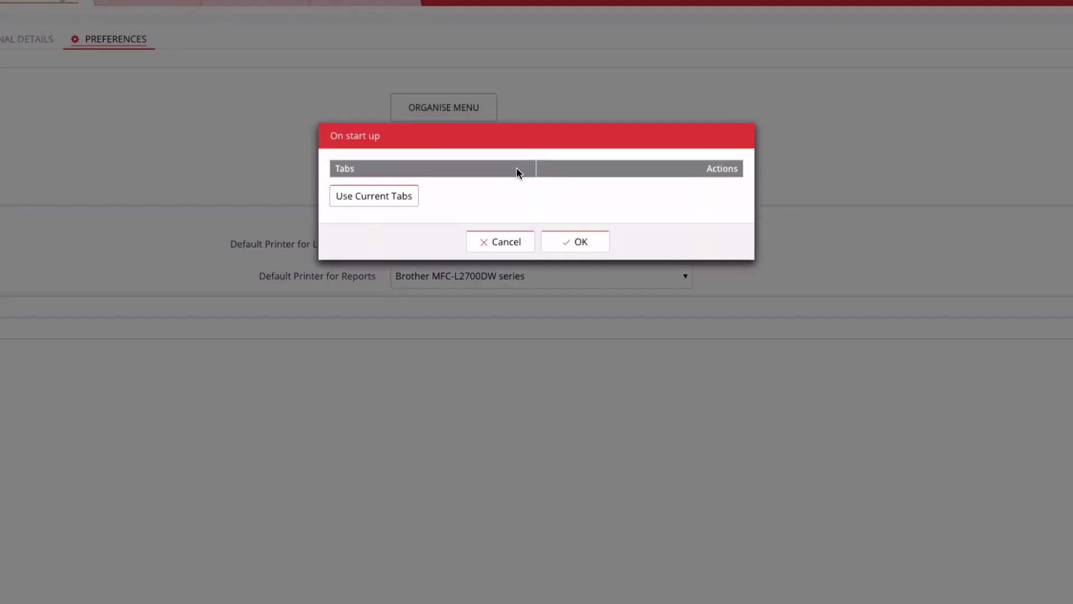
left_click(406, 193)
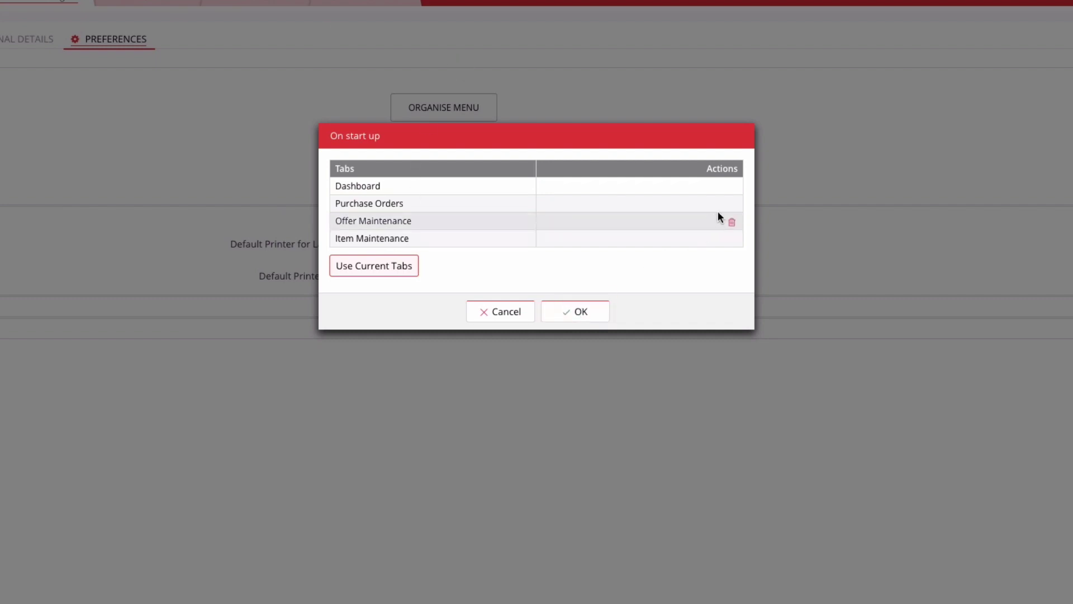
left_click(731, 187)
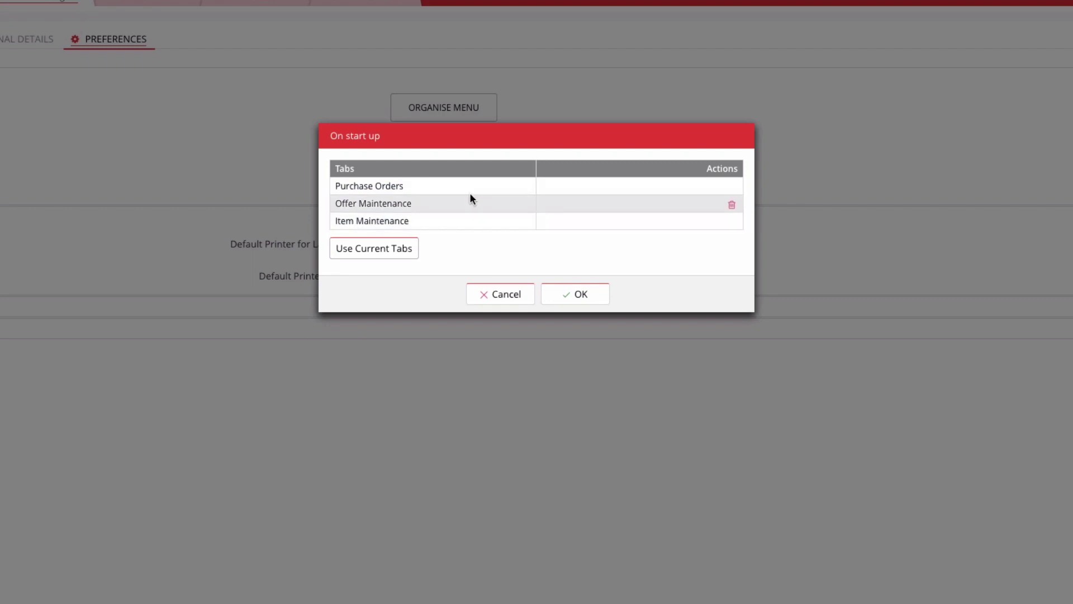
left_click(582, 295)
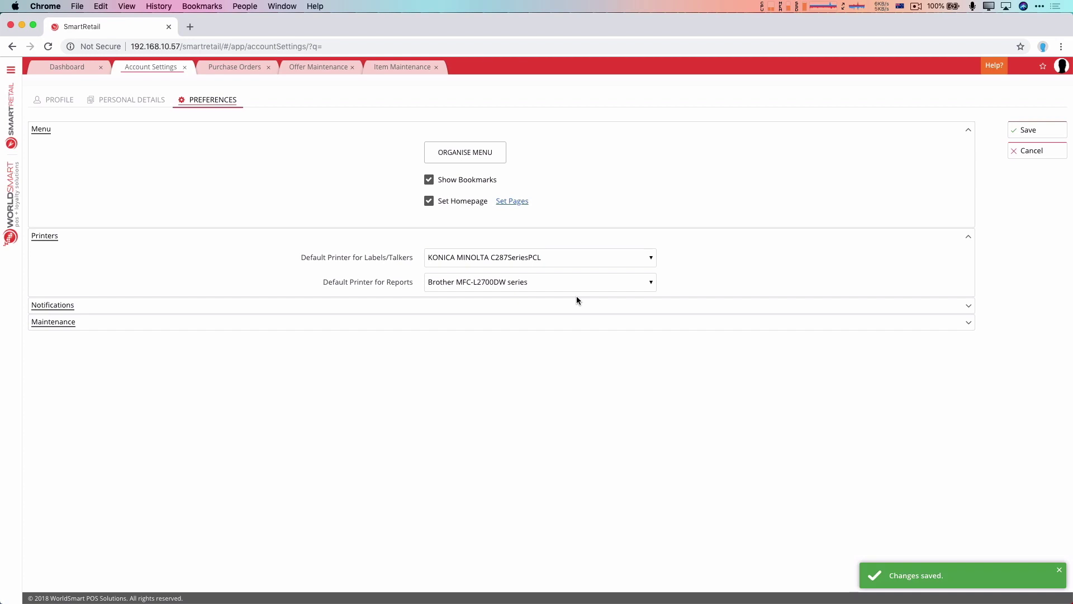
- Save the account preferences and close the Purchase Orders and Offer Maintenance tabs
left_click(1027, 133)
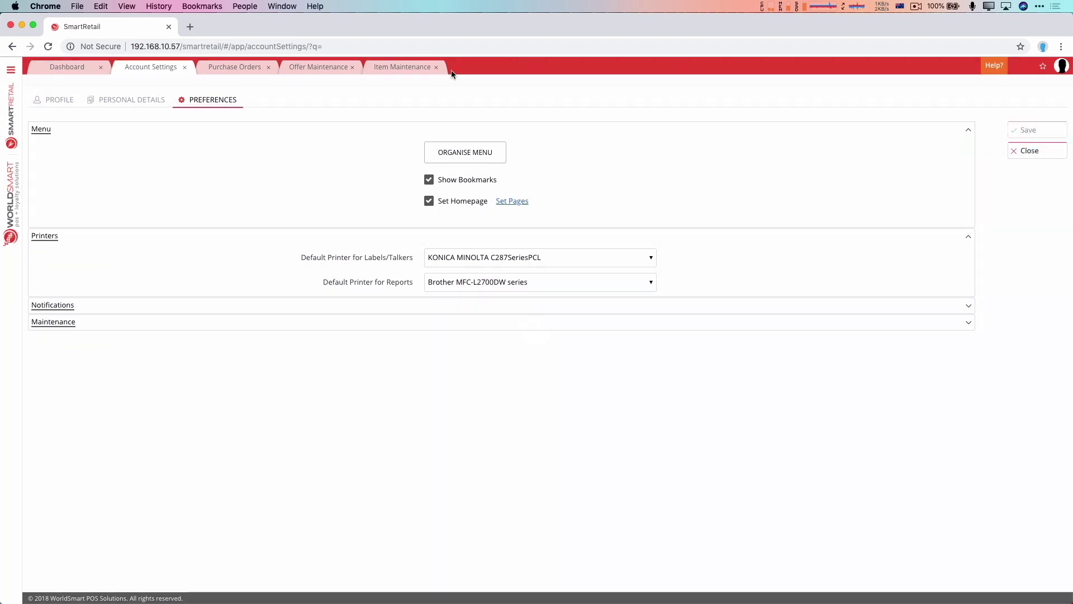
left_click(268, 68)
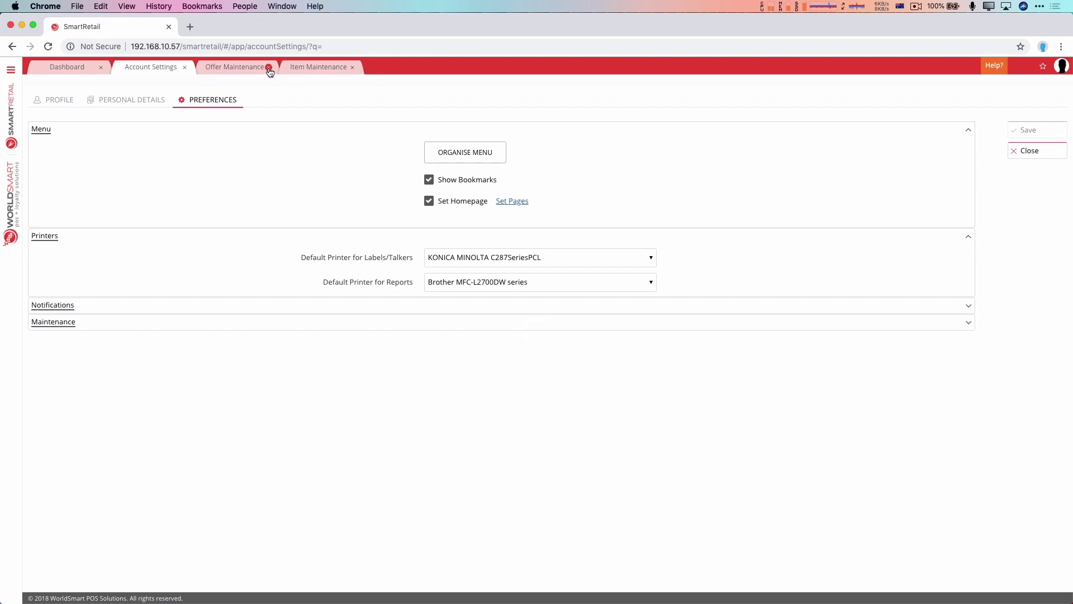
left_click(268, 67)
- Log out and back in with the user's credentials, then view the Offer Maintenance and Item Maintenance tabs
left_click(1061, 66)
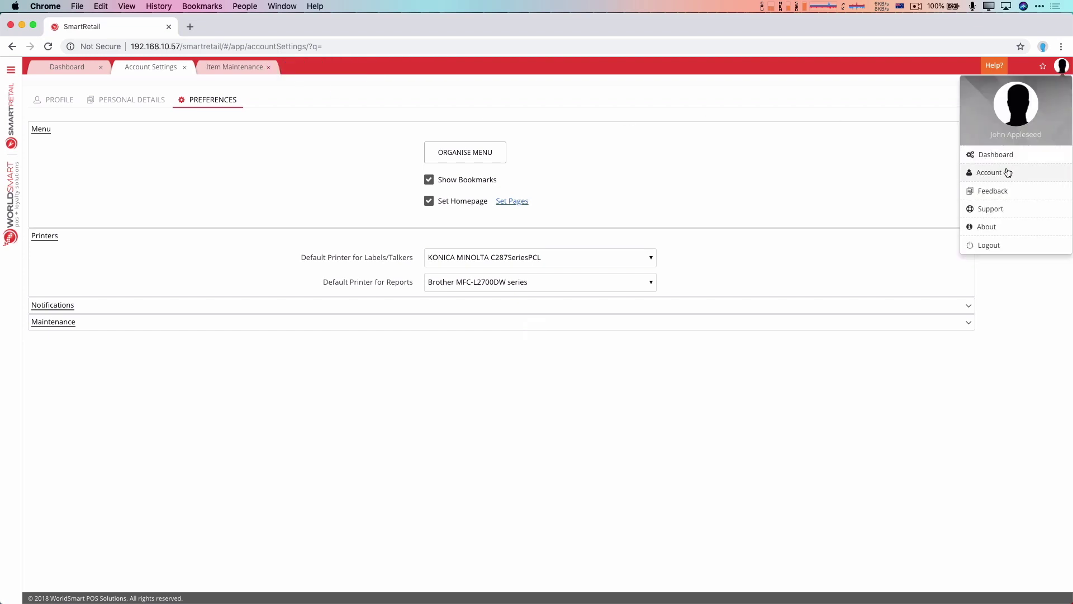
left_click(1003, 245)
left_click(557, 230)
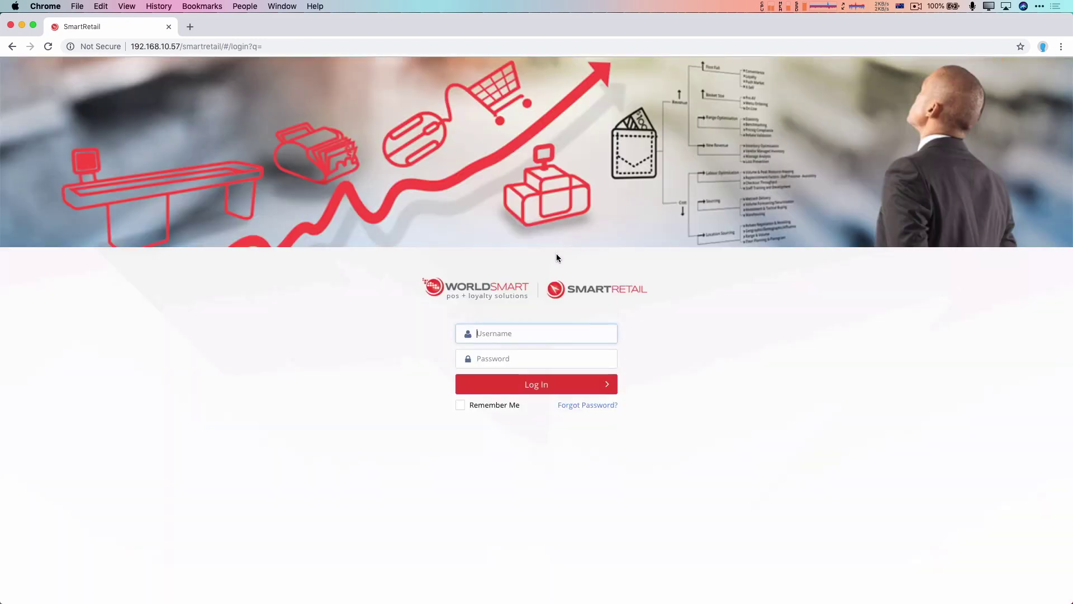
type("john")
key("Tab")
type("******")
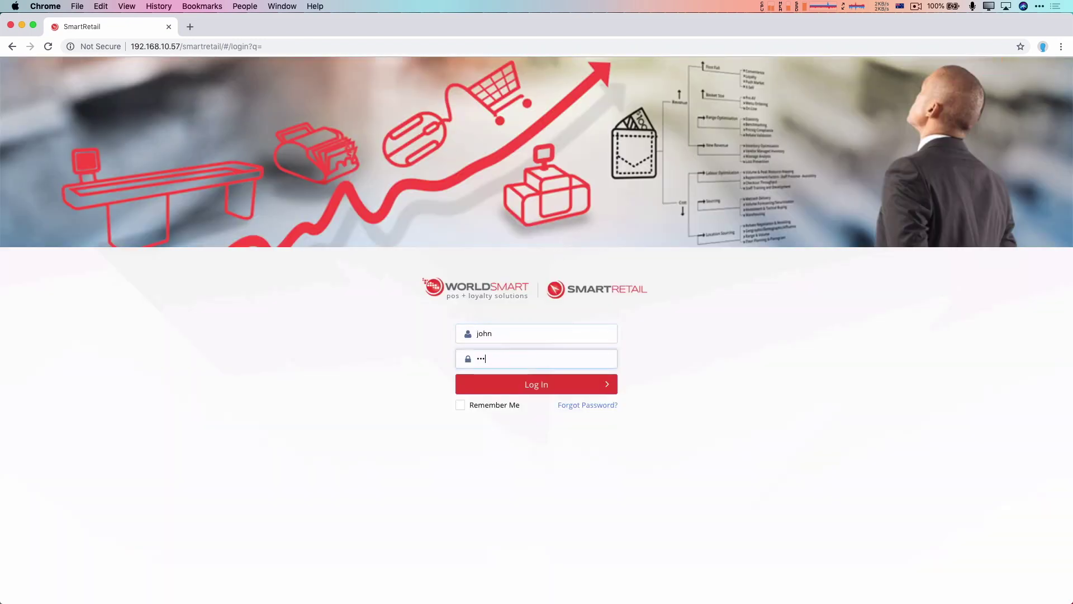
key("Return")
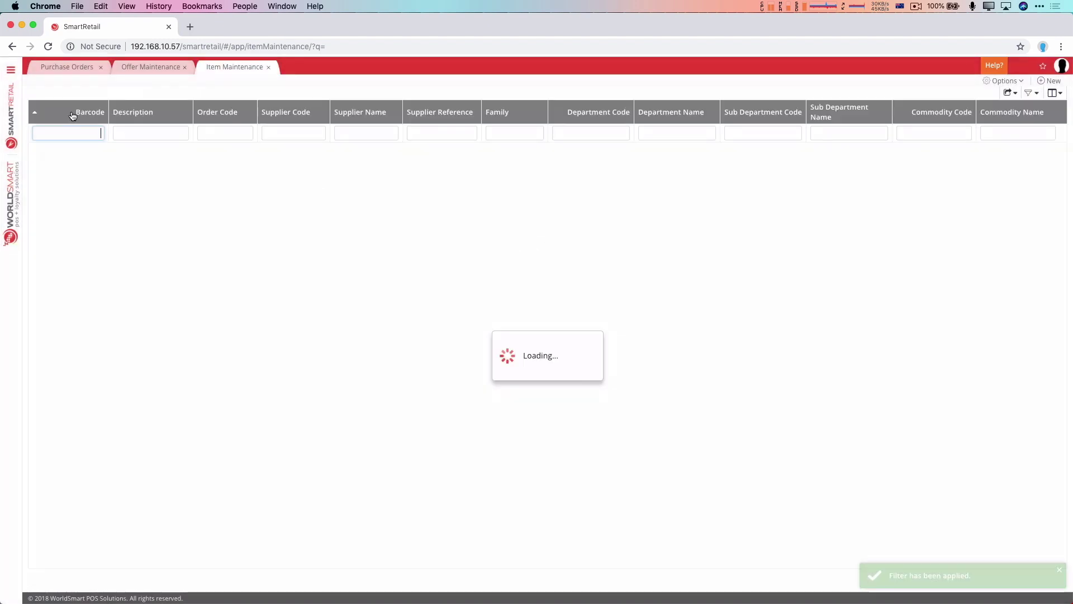
left_click(142, 67)
left_click(218, 67)
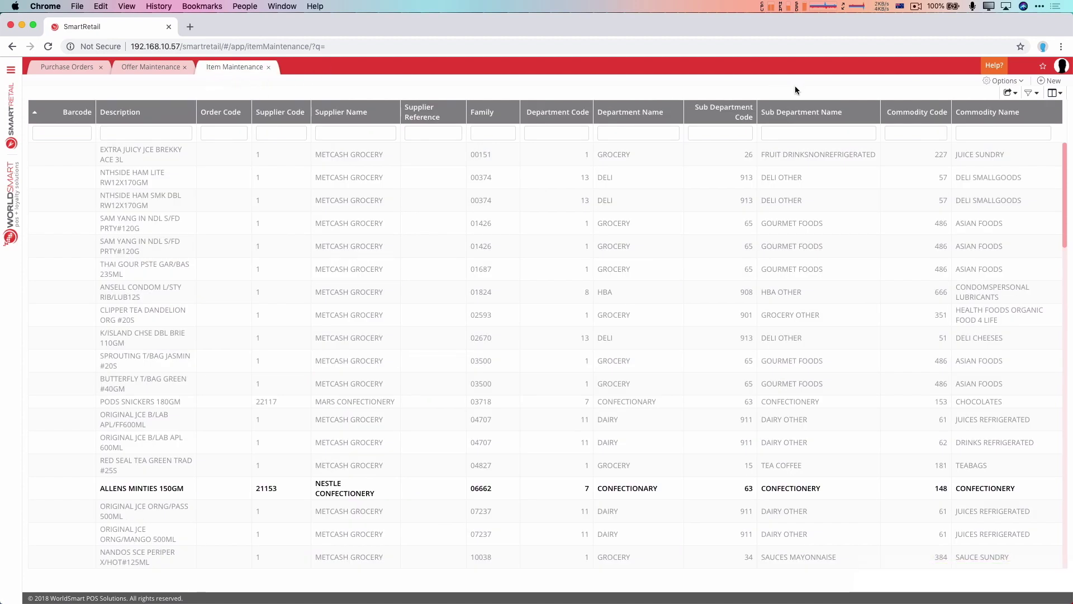
- In Account Preferences' Set Pages list, delete the Purchase Orders row and confirm with OK
left_click(1064, 67)
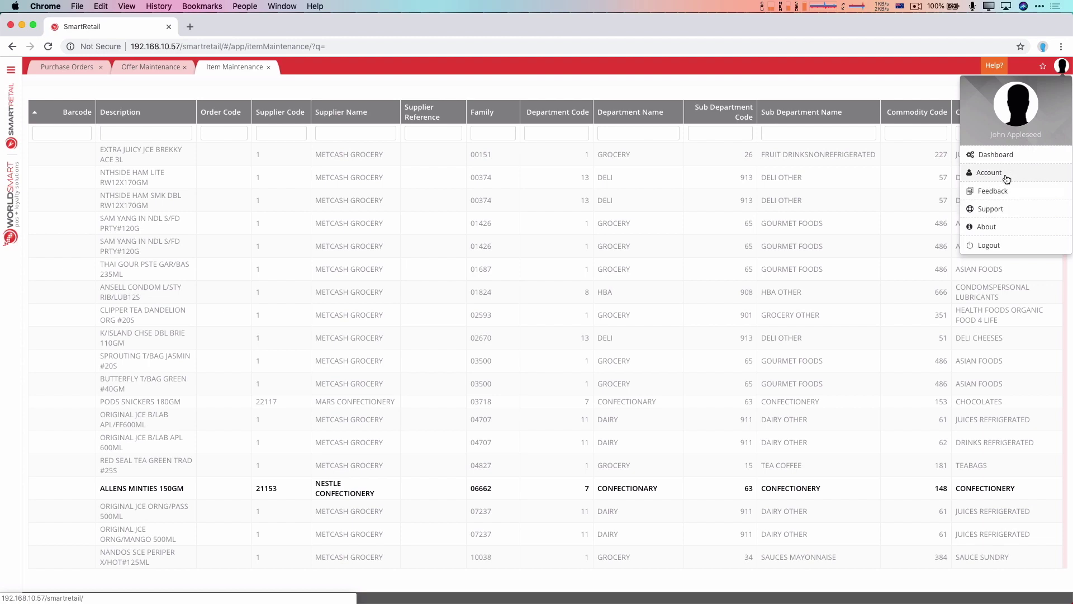
left_click(1005, 174)
left_click(215, 101)
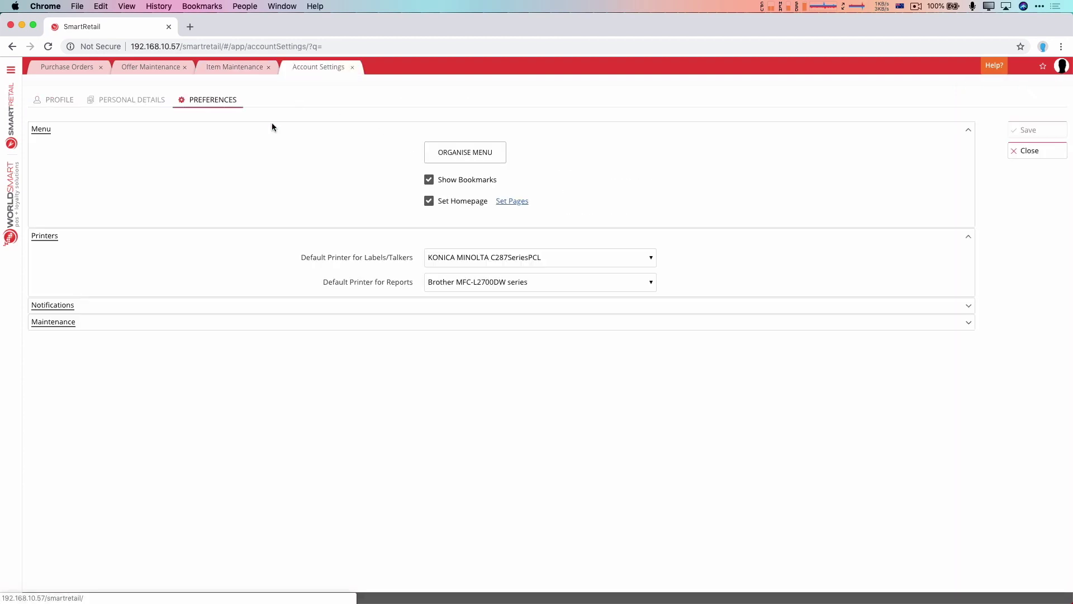
left_click(510, 202)
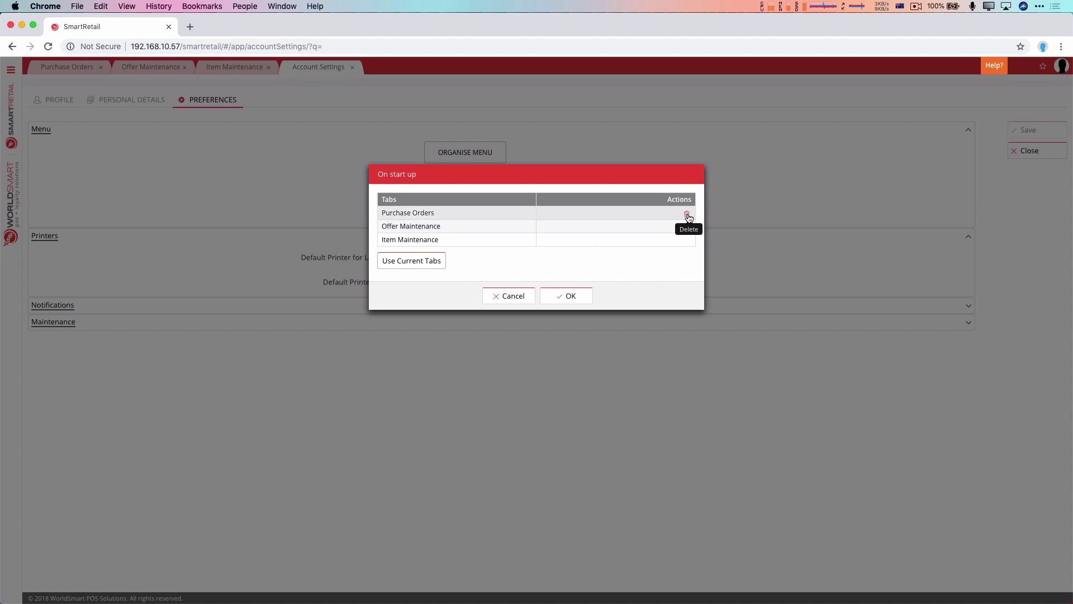
left_click(686, 214)
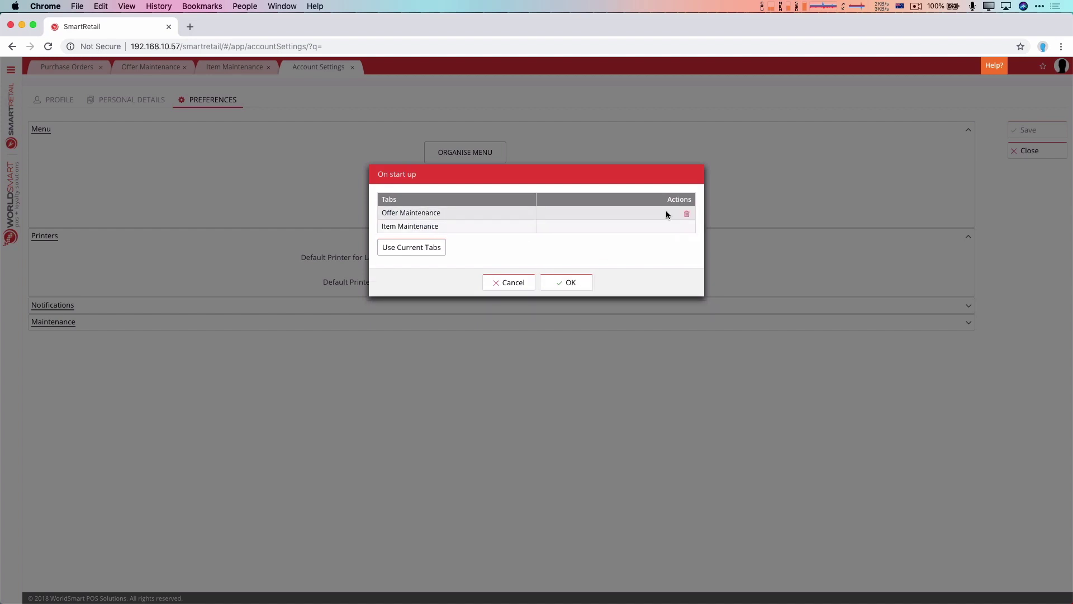
left_click(587, 283)
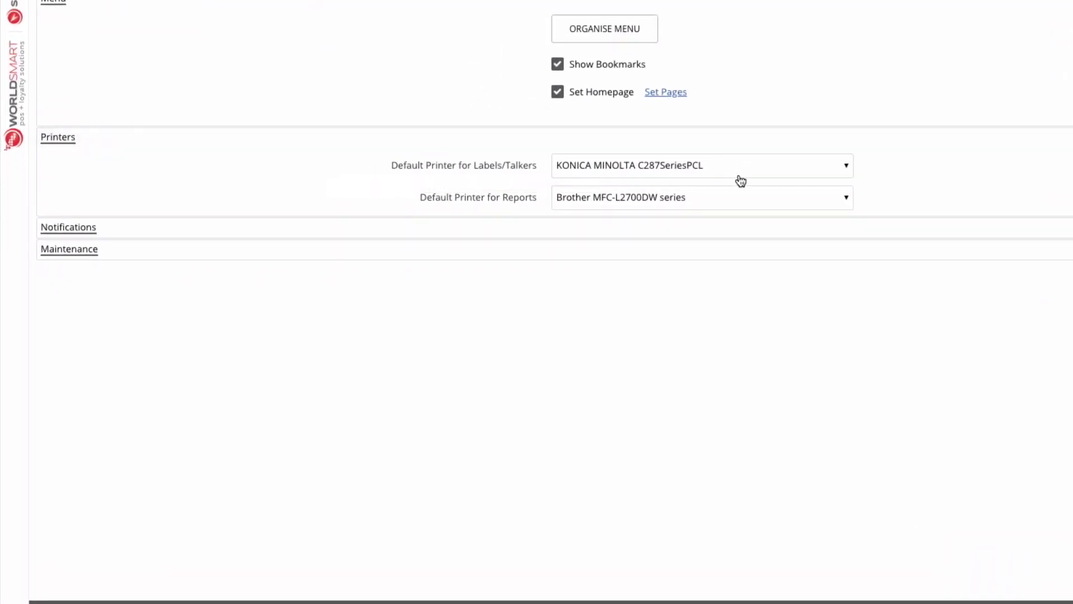
- Expand Notifications and Maintenance, set Cost Editable to Including Tax, save, and return to Item Maintenance
left_click(944, 234)
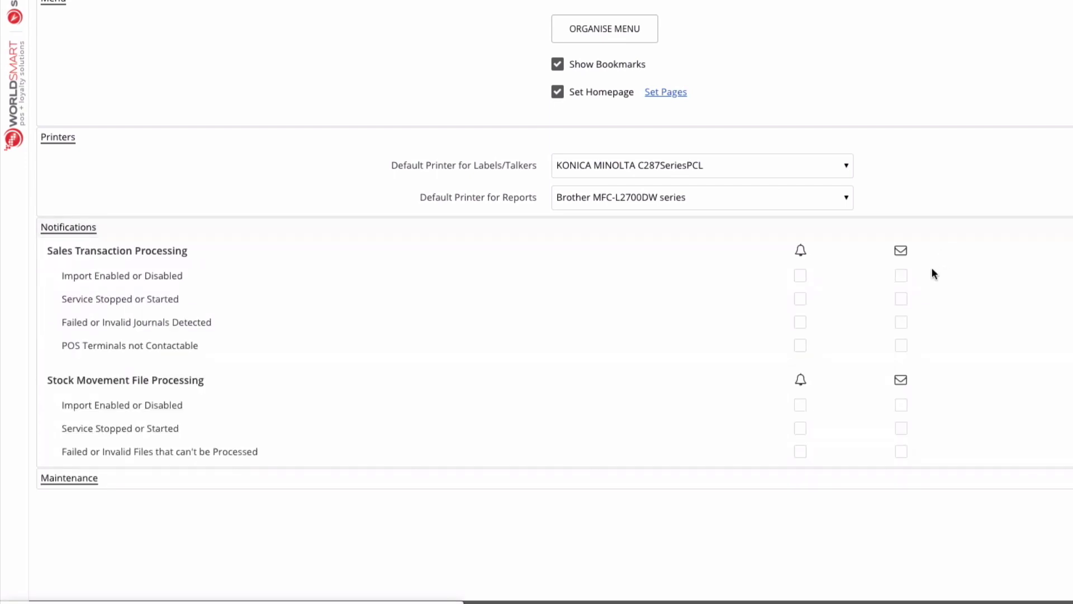
left_click(824, 488)
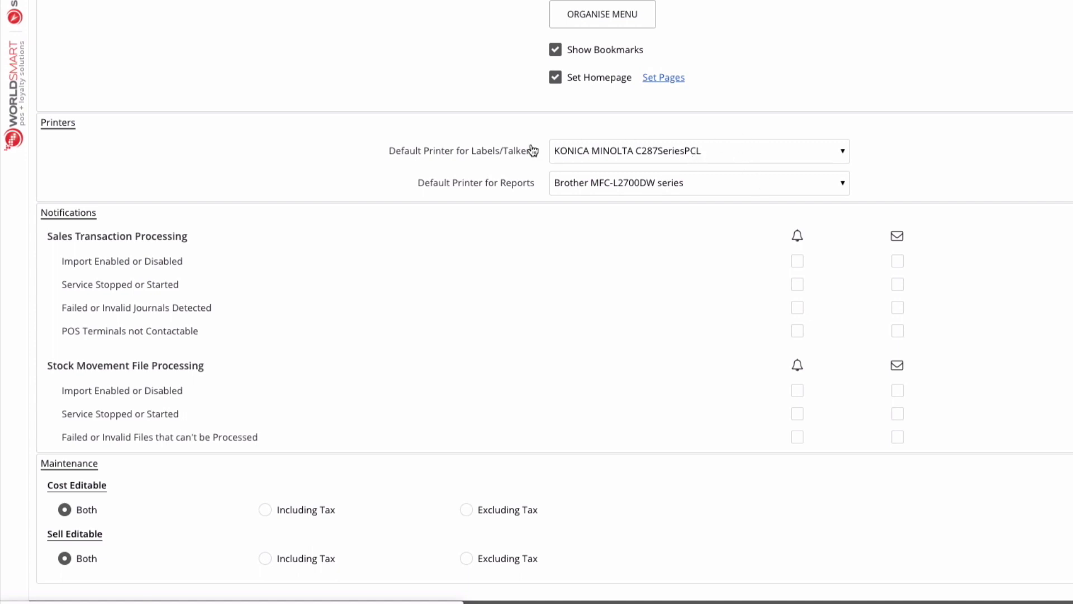
mouse_move(668, 159)
scroll(158, 223, "down", 1)
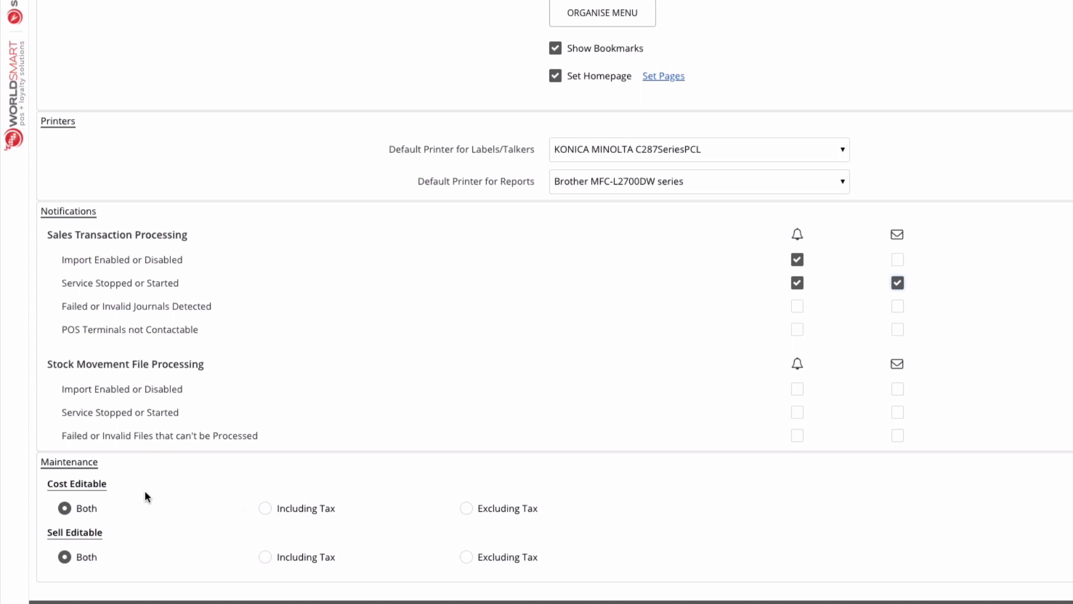
left_click(265, 508)
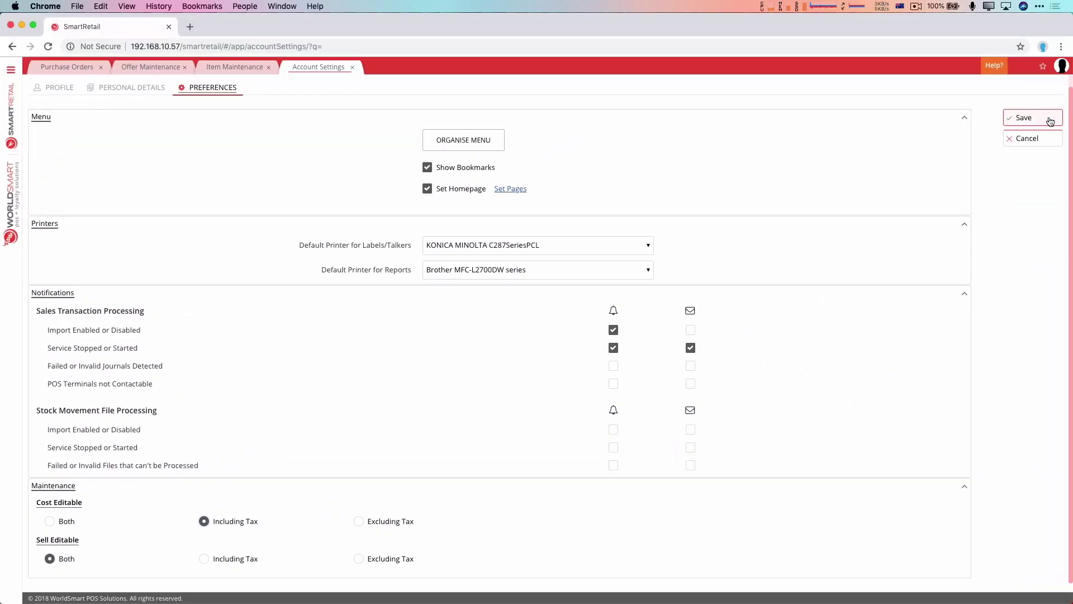
left_click(1045, 118)
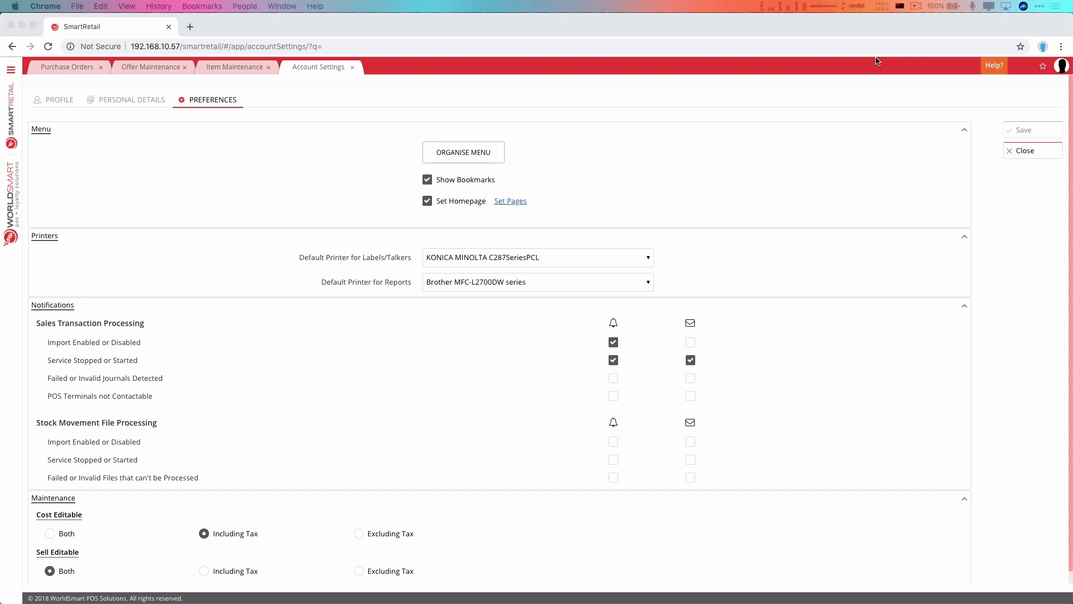
left_click(244, 67)
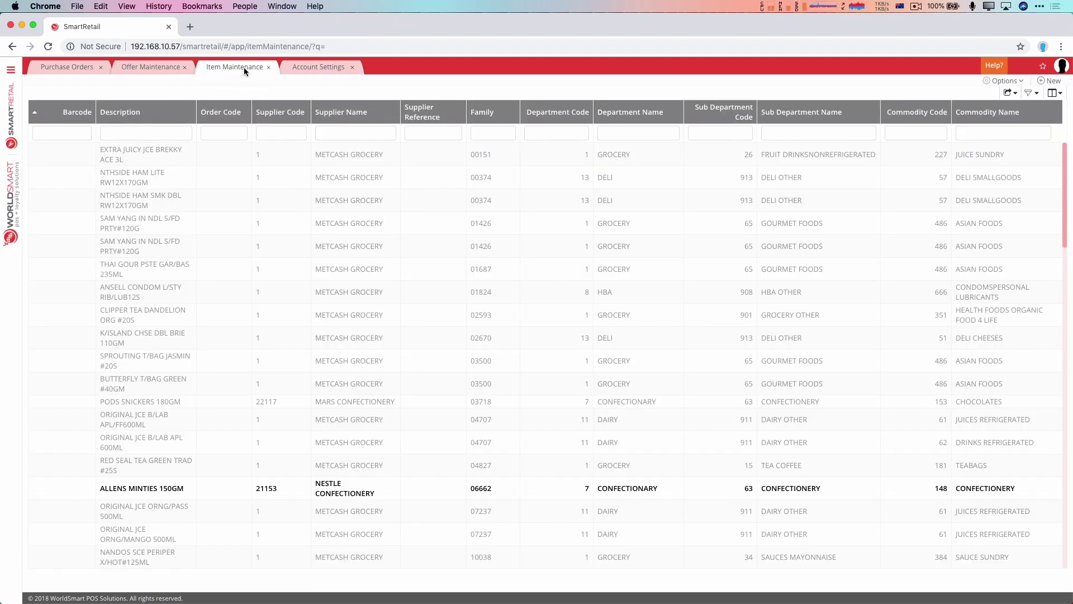